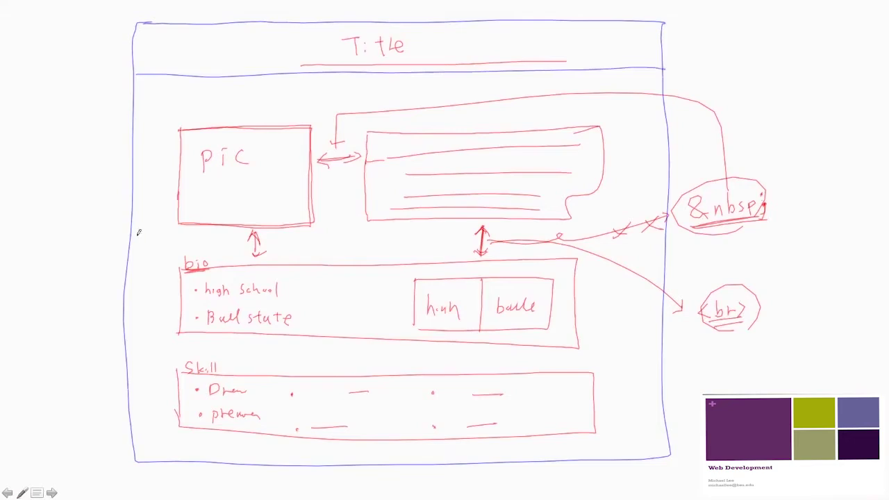
# Step: Draw four horizontal row lines around the picture, bio and Skill boxes
pyautogui.moveTo(130, 244); pyautogui.dragTo(666, 230)
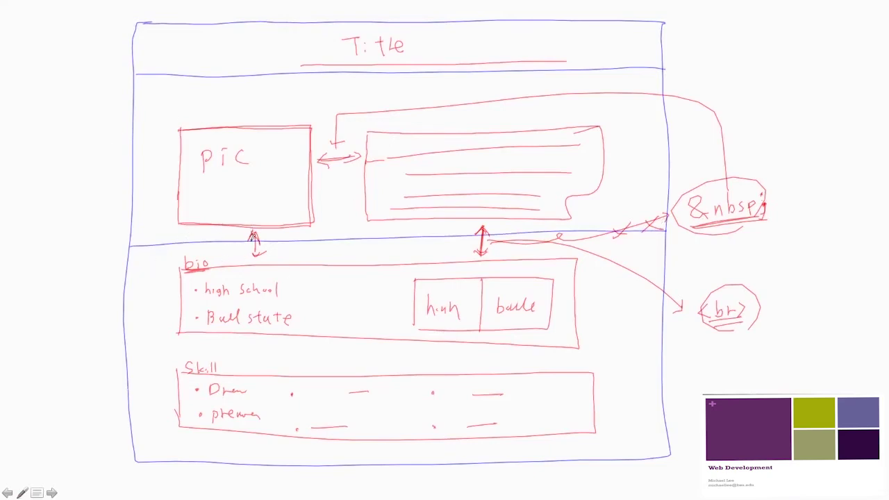
pyautogui.moveTo(132, 270); pyautogui.dragTo(665, 252)
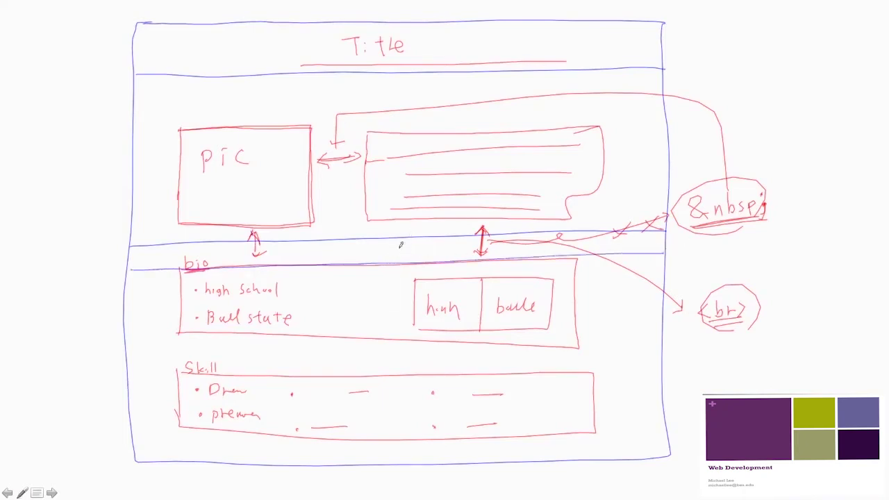
pyautogui.moveTo(124, 341); pyautogui.dragTo(660, 334)
pyautogui.moveTo(123, 377); pyautogui.dragTo(651, 369)
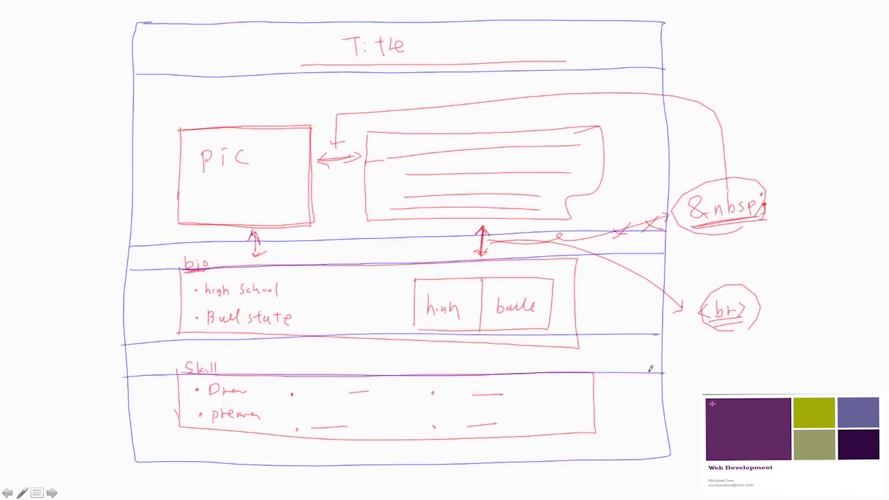
# Step: Draw left and right margin column lines and the picture/text column lines, with spacing arrows
pyautogui.moveTo(142, 149); pyautogui.dragTo(167, 146)
pyautogui.moveTo(181, 21)
pyautogui.mouseDown()
pyautogui.moveTo(172, 104)
pyautogui.moveTo(177, 456)
pyautogui.mouseUp()
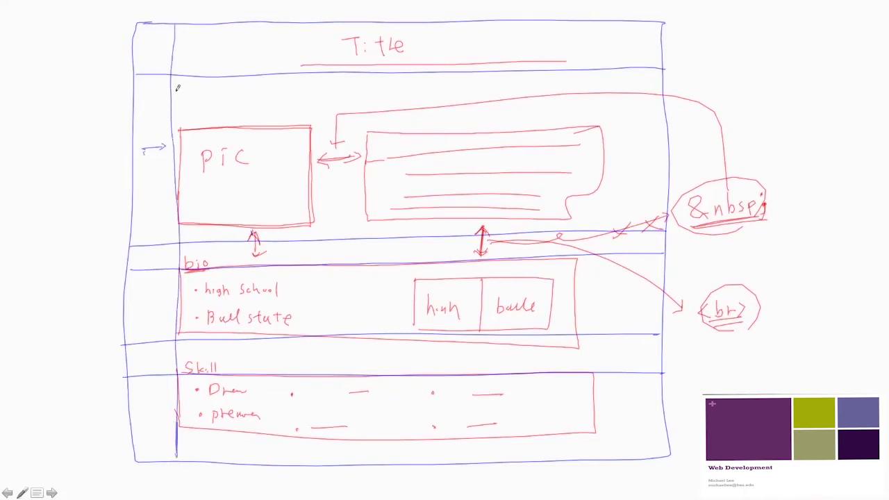
pyautogui.moveTo(613, 22)
pyautogui.mouseDown()
pyautogui.moveTo(610, 218)
pyautogui.moveTo(625, 453)
pyautogui.mouseUp()
pyautogui.moveTo(612, 164)
pyautogui.mouseDown()
pyautogui.moveTo(663, 159)
pyautogui.moveTo(619, 168)
pyautogui.mouseUp()
pyautogui.moveTo(315, 25); pyautogui.dragTo(298, 462)
pyautogui.moveTo(364, 25); pyautogui.dragTo(370, 462)
pyautogui.moveTo(322, 183); pyautogui.dragTo(348, 186)
pyautogui.moveTo(324, 180); pyautogui.dragTo(324, 189)
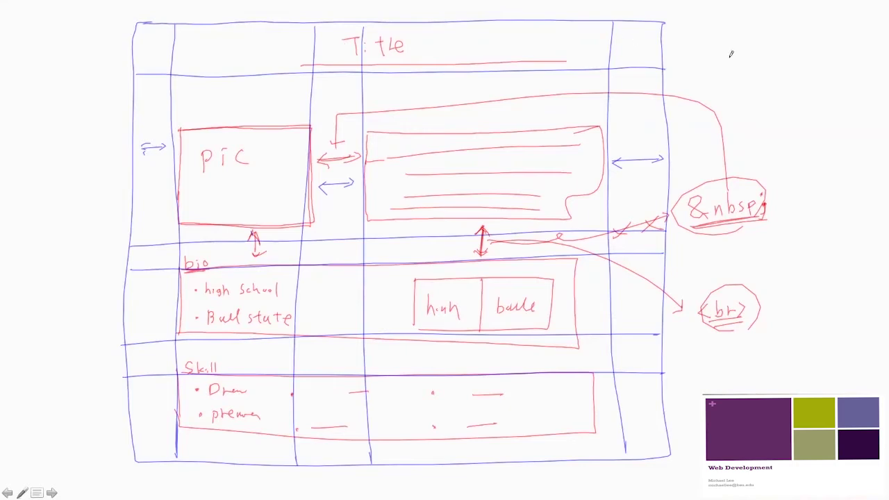
# Step: Write the grid size 5x6 in the top-right margin
pyautogui.moveTo(723, 31)
pyautogui.mouseDown()
pyautogui.moveTo(715, 54)
pyautogui.moveTo(739, 32)
pyautogui.mouseUp()
pyautogui.moveTo(749, 37)
pyautogui.mouseDown()
pyautogui.moveTo(754, 48)
pyautogui.moveTo(763, 31)
pyautogui.mouseUp()
pyautogui.moveTo(802, 18)
pyautogui.mouseDown()
pyautogui.moveTo(786, 56)
pyautogui.moveTo(790, 38)
pyautogui.mouseUp()
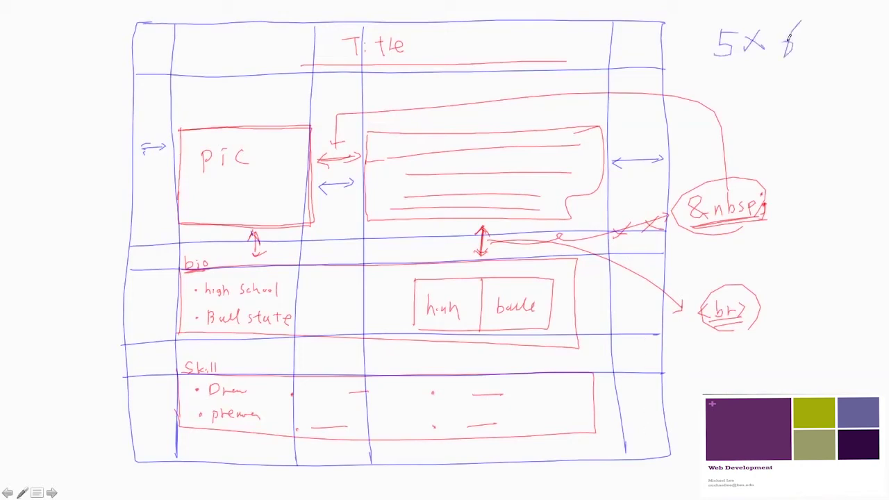
# Step: Draw a double arrow across the Title row to show it spans all columns
pyautogui.moveTo(166, 50)
pyautogui.mouseDown()
pyautogui.moveTo(628, 44)
pyautogui.moveTo(621, 53)
pyautogui.mouseUp()
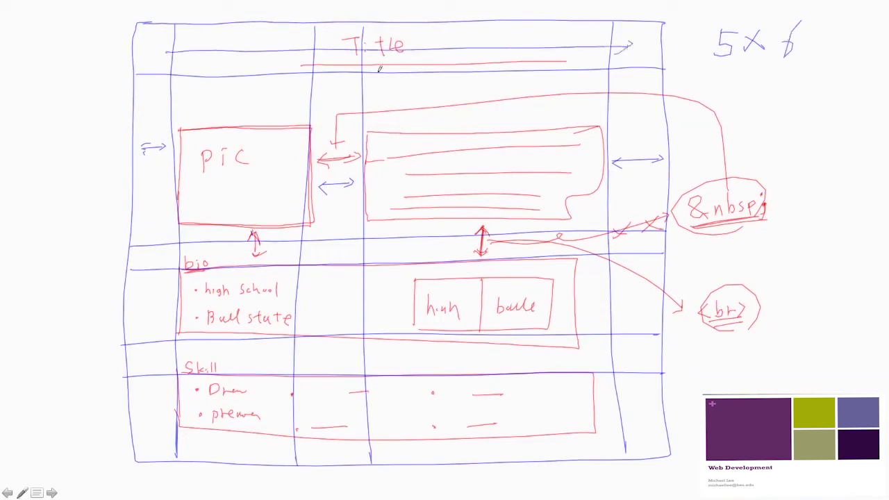
pyautogui.moveTo(172, 43); pyautogui.dragTo(178, 57)
pyautogui.moveTo(369, 44); pyautogui.dragTo(400, 79)
# Step: End the PowerPoint slide show, minimize it, and bring Dreamweaver back maximized
pyautogui.press('Right')
pyautogui.click(62, 68)
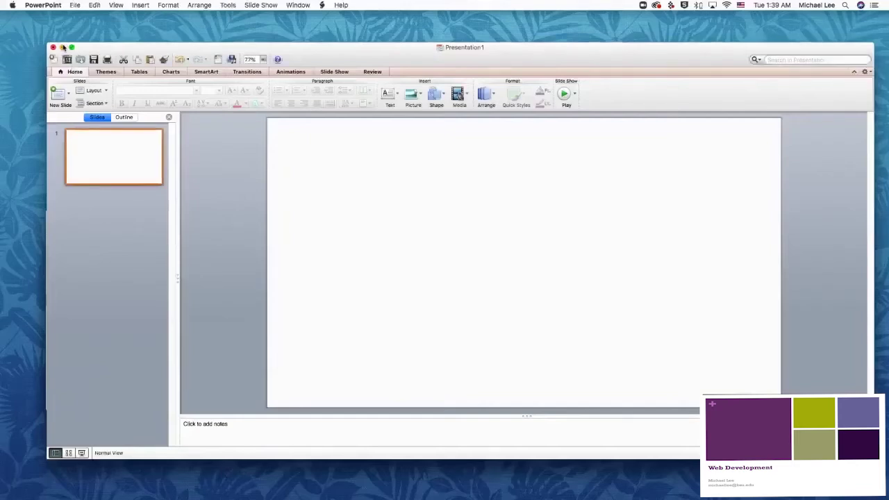
pyautogui.click(62, 47)
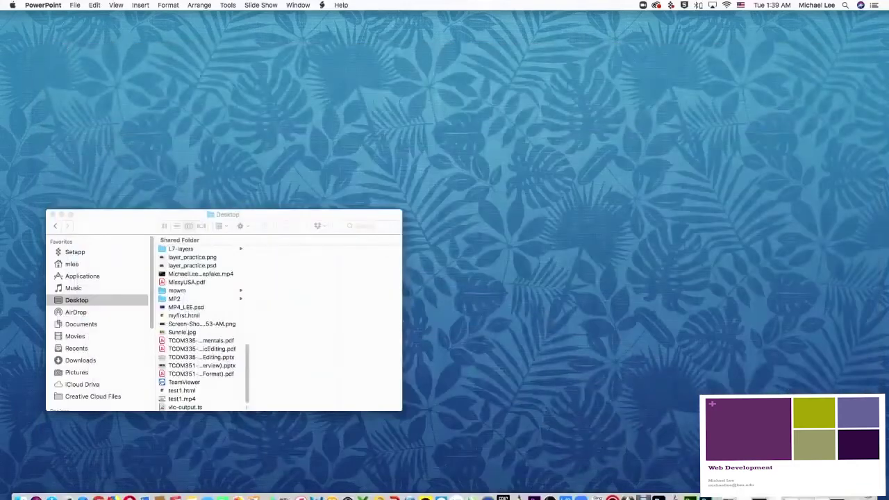
pyautogui.click(692, 491)
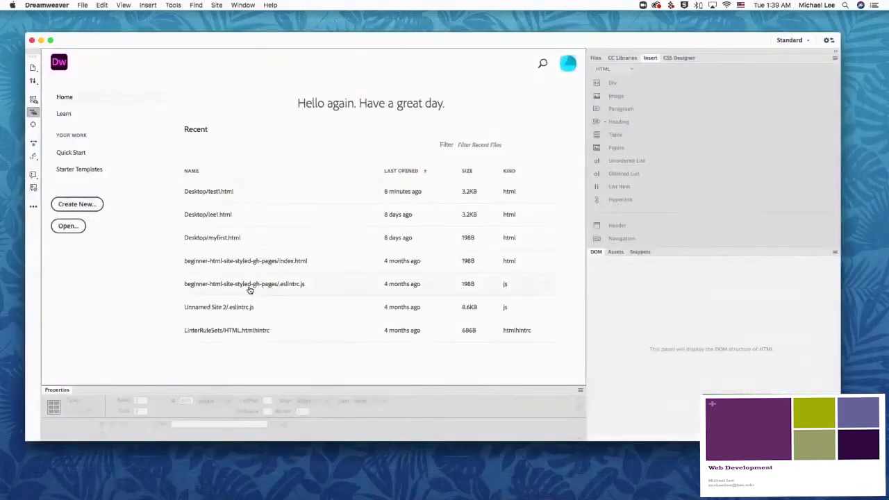
pyautogui.click(50, 41)
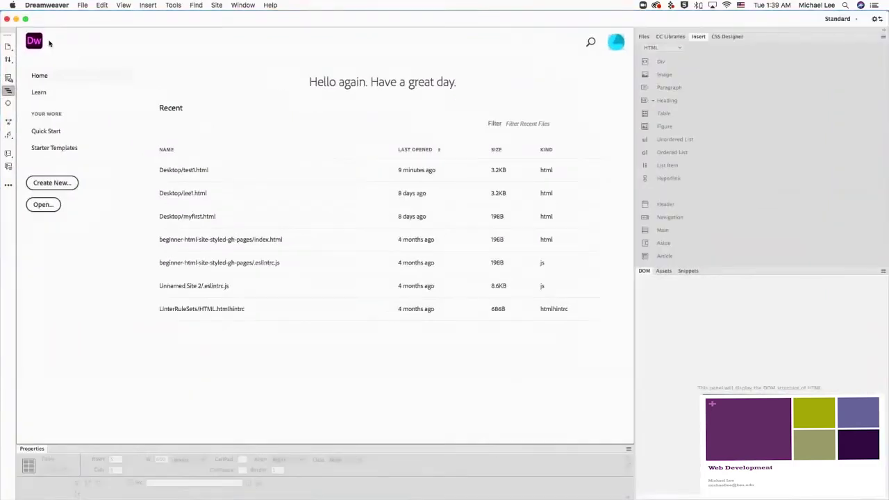
# Step: Create a new blank HTML document via File > New
pyautogui.click(88, 4)
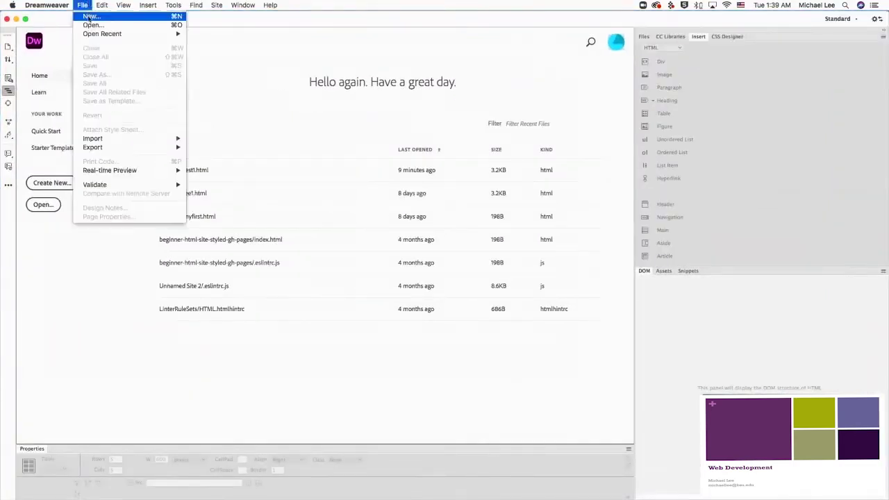
pyautogui.click(89, 16)
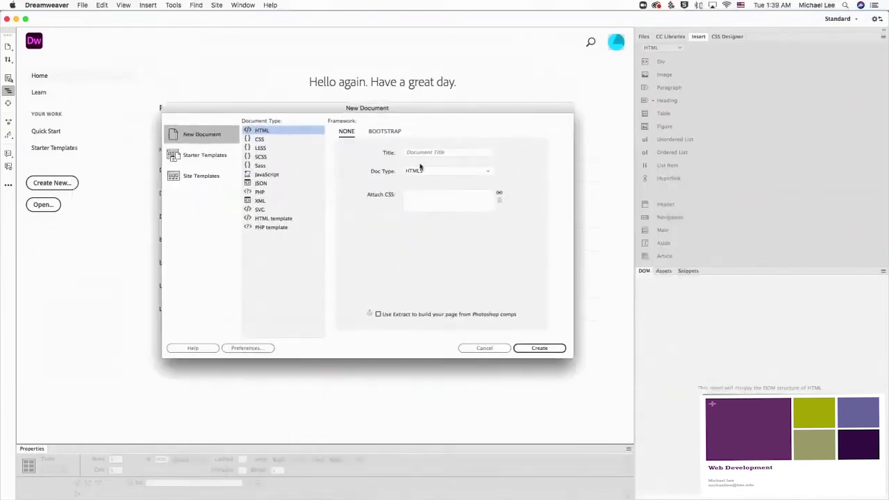
pyautogui.click(533, 352)
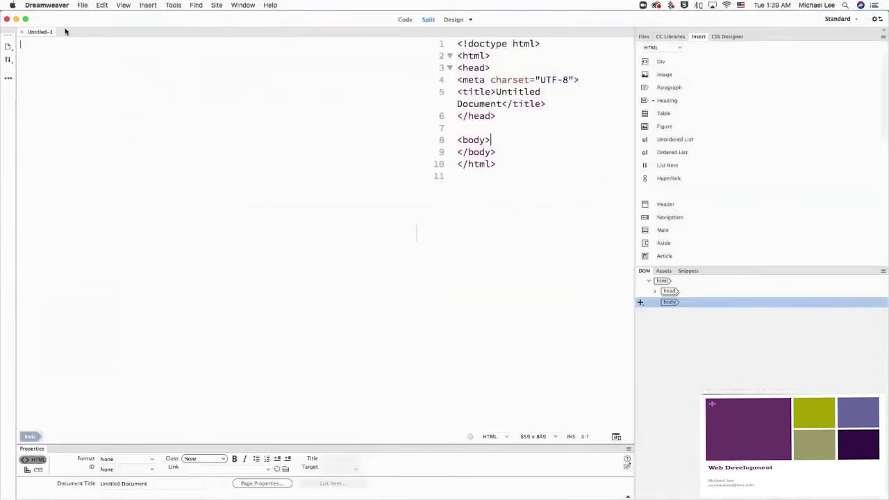
# Step: Save the blank page to the Desktop as myfirst1.html
pyautogui.click(82, 4)
pyautogui.click(89, 66)
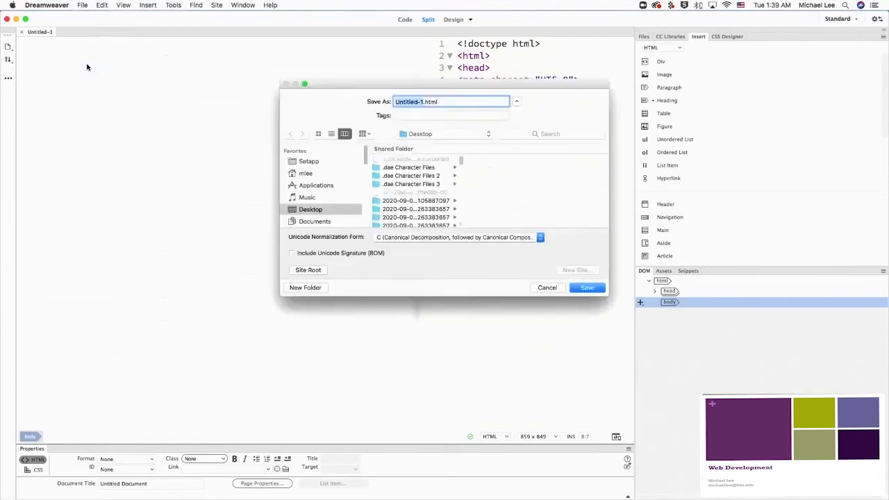
pyautogui.write('myfirst')
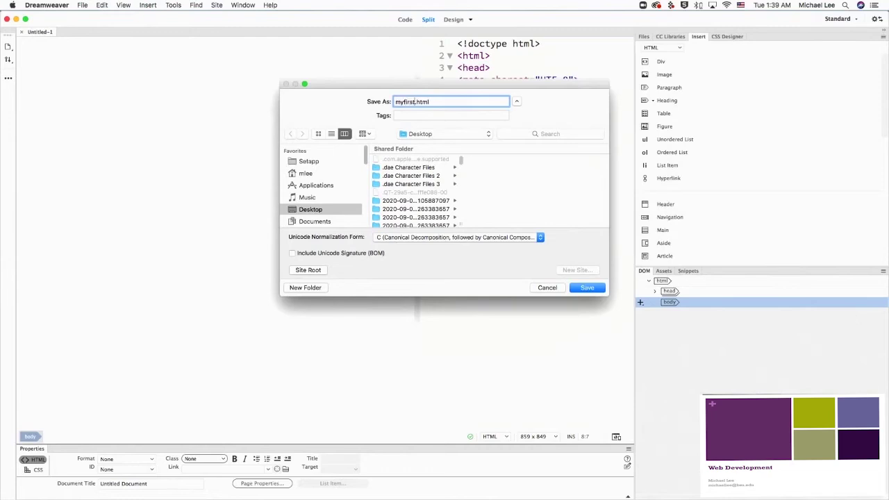
pyautogui.write('1')
pyautogui.click(588, 289)
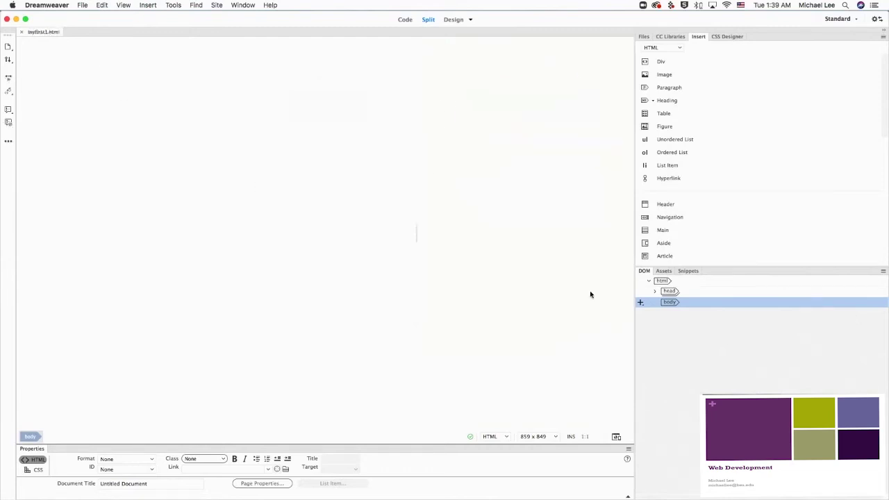
pyautogui.click(90, 72)
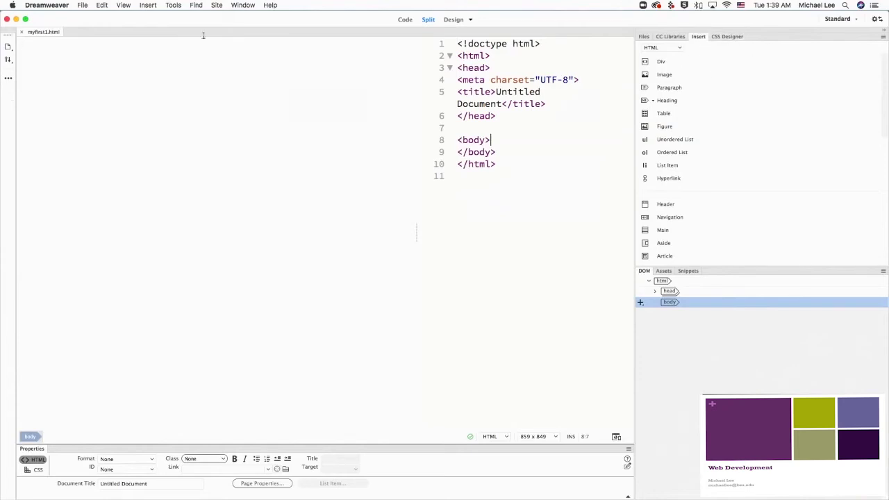
# Step: Insert a table with 6 rows, 5 columns, 1000 px width, border 1 and no header
pyautogui.click(148, 5)
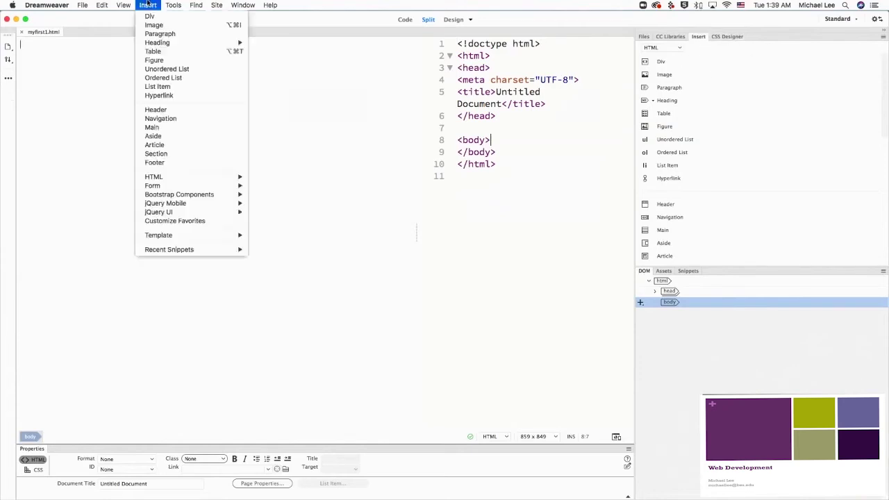
pyautogui.click(154, 53)
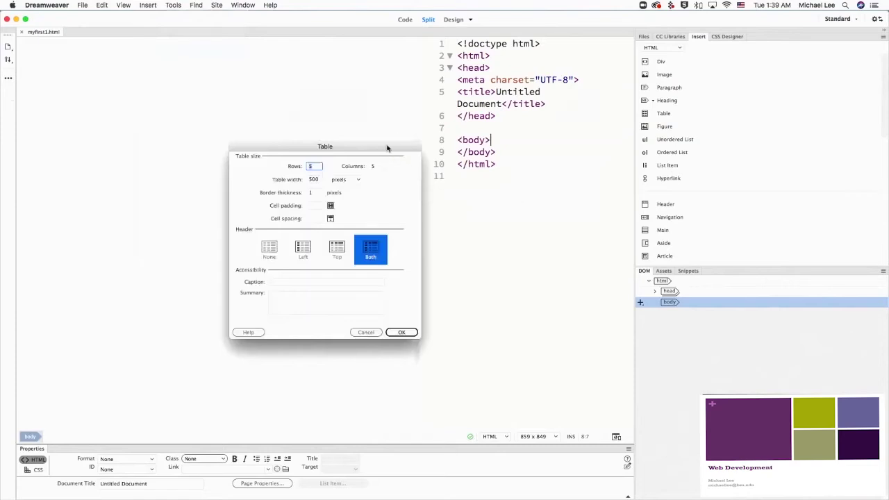
pyautogui.moveTo(388, 148); pyautogui.dragTo(455, 149)
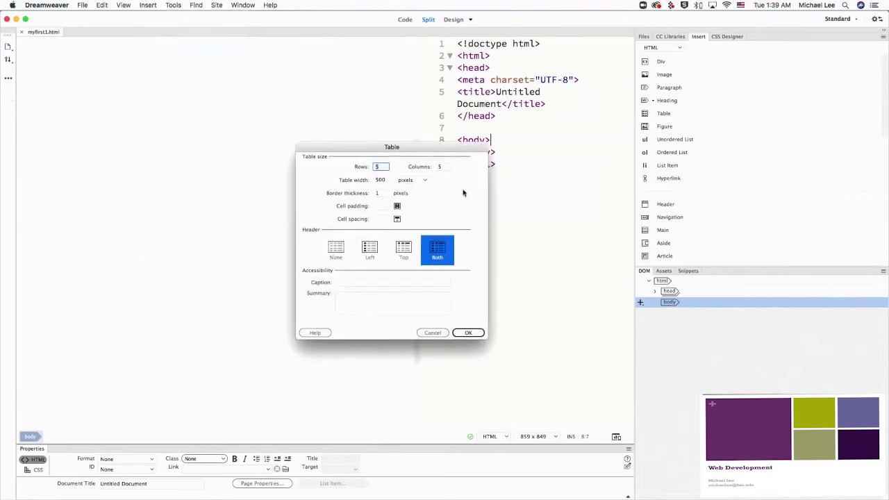
pyautogui.click(447, 168)
pyautogui.click(381, 167)
pyautogui.write('6')
pyautogui.click(384, 179)
pyautogui.moveTo(385, 179); pyautogui.dragTo(368, 178)
pyautogui.write('1000')
pyautogui.click(448, 199)
pyautogui.moveTo(387, 194); pyautogui.dragTo(368, 195)
pyautogui.write('1')
pyautogui.click(336, 250)
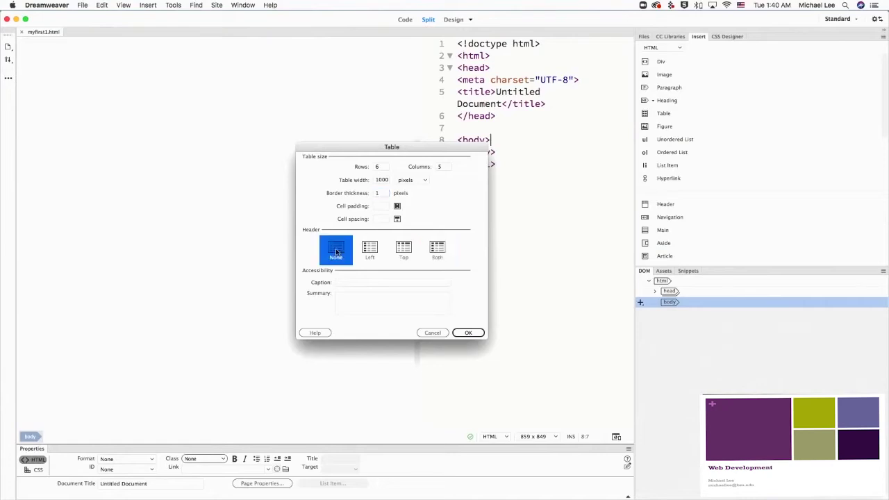
pyautogui.click(469, 333)
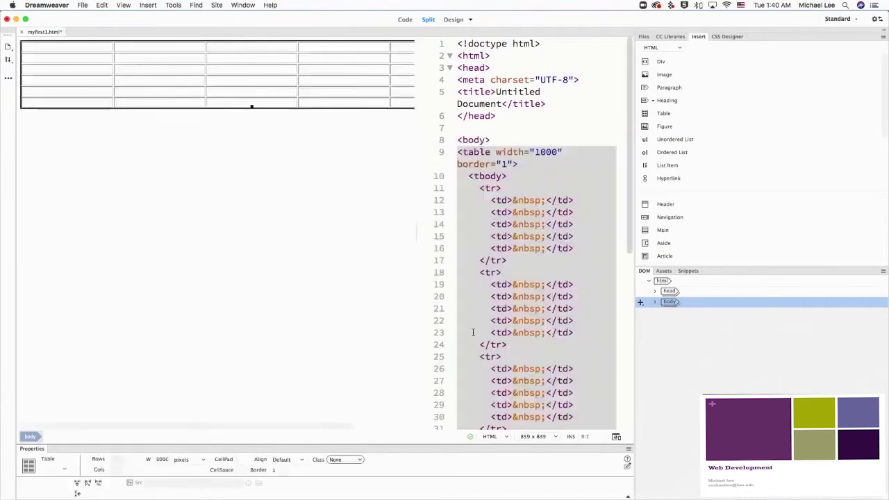
# Step: Widen the design view and drag the first table row taller
pyautogui.moveTo(417, 229); pyautogui.dragTo(508, 236)
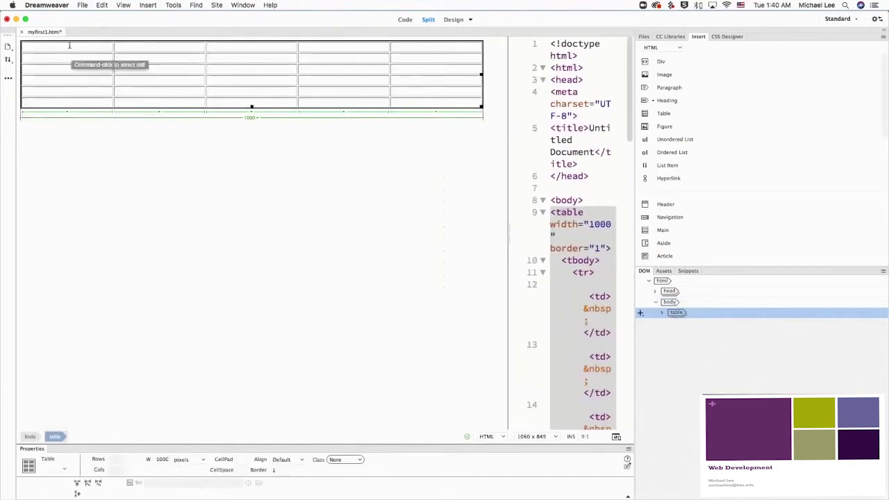
pyautogui.moveTo(142, 52); pyautogui.dragTo(141, 92)
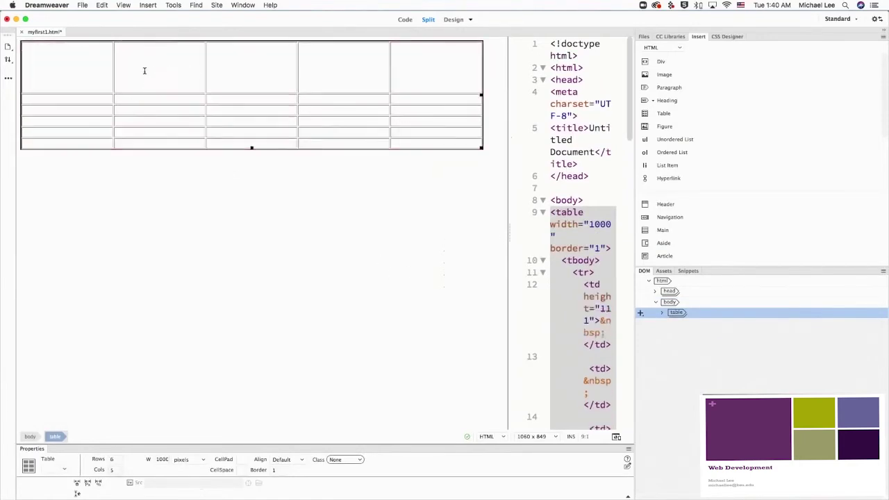
pyautogui.click(96, 69)
# Step: Merge the middle three cells of the first row into one
pyautogui.moveTo(181, 66); pyautogui.dragTo(345, 74)
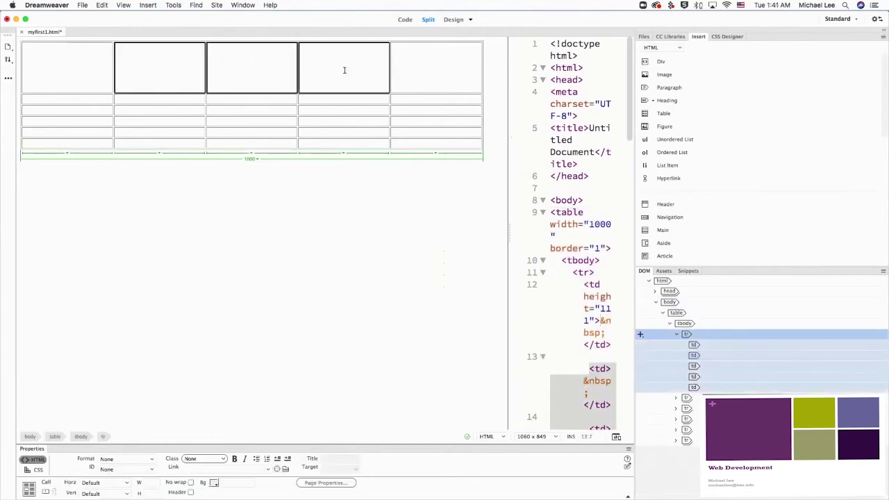
pyautogui.click(45, 493)
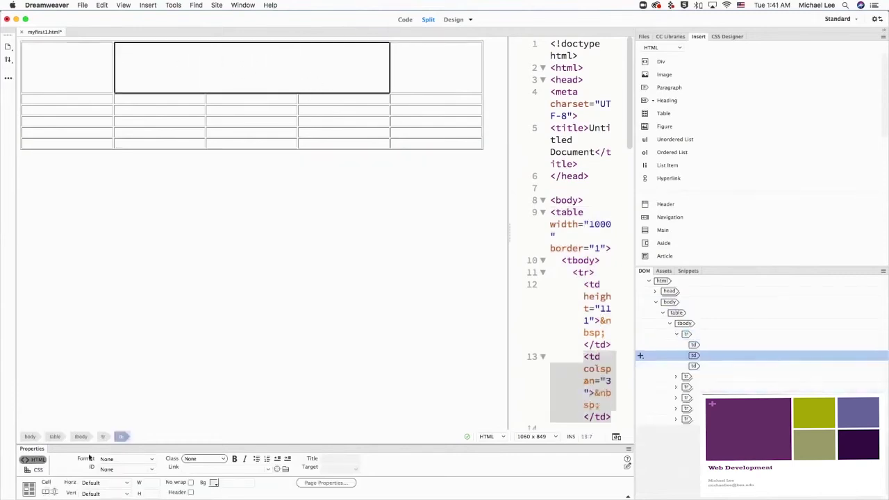
pyautogui.click(269, 62)
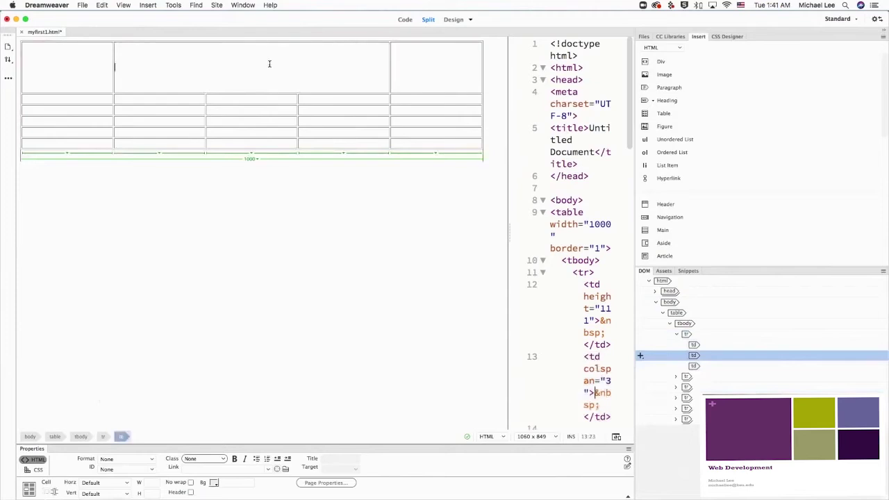
# Step: Type the 'Welcome to …'s Home' heading with the owner's name into the merged cell and select it
pyautogui.write('WElcome')
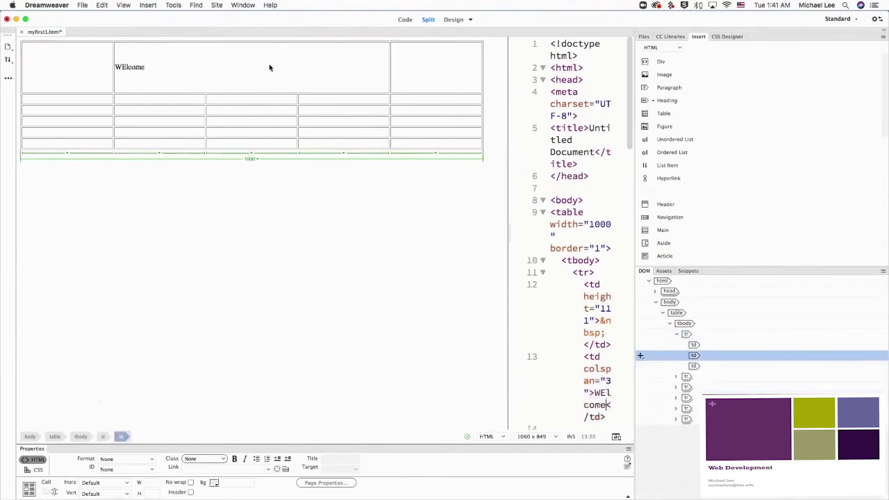
pyautogui.press('BackSpace')
pyautogui.press('BackSpace')
pyautogui.press('BackSpace')
pyautogui.press('BackSpace')
pyautogui.press('BackSpace')
pyautogui.write('el')
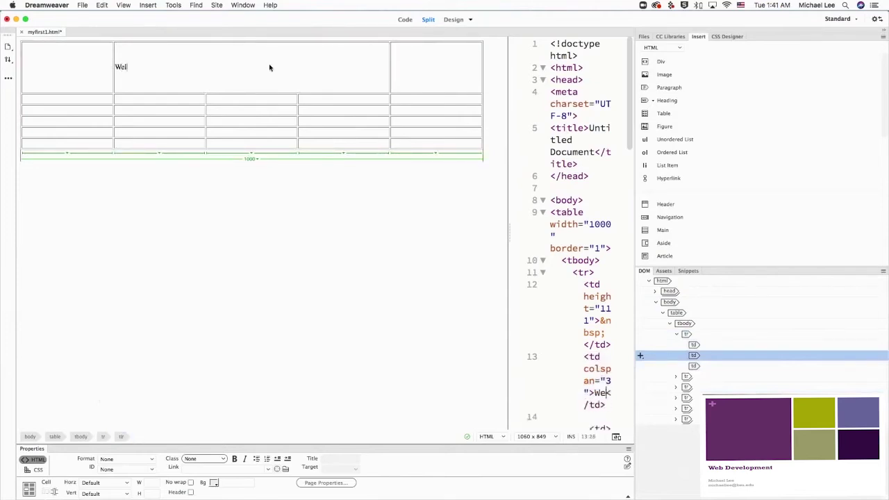
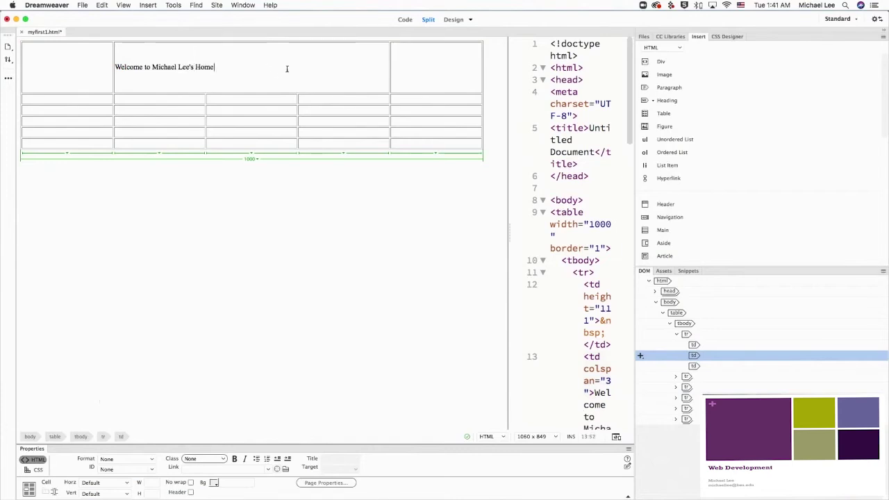
pyautogui.moveTo(257, 68); pyautogui.dragTo(115, 66)
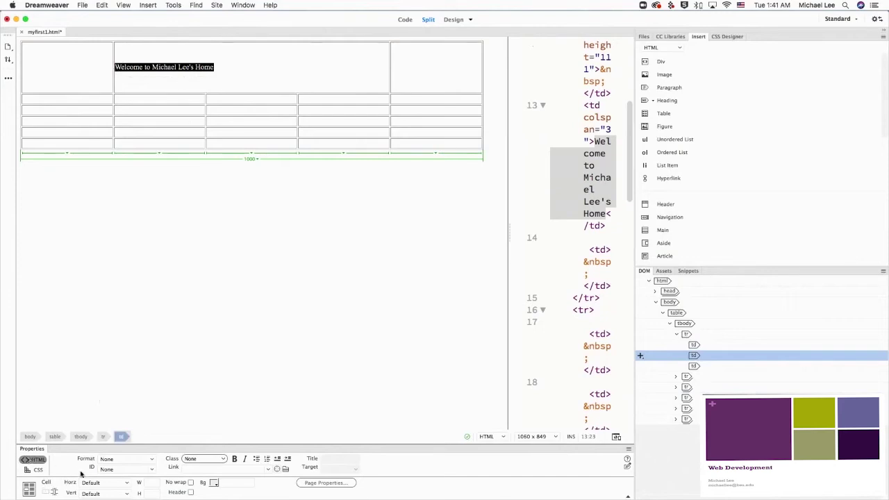
# Step: Center the welcome heading horizontally and set its font size to 36 px
pyautogui.click(127, 484)
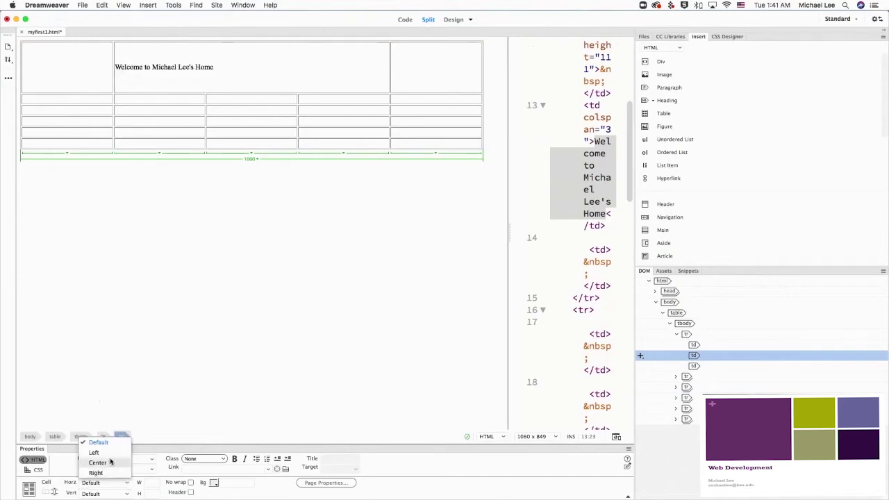
pyautogui.click(109, 463)
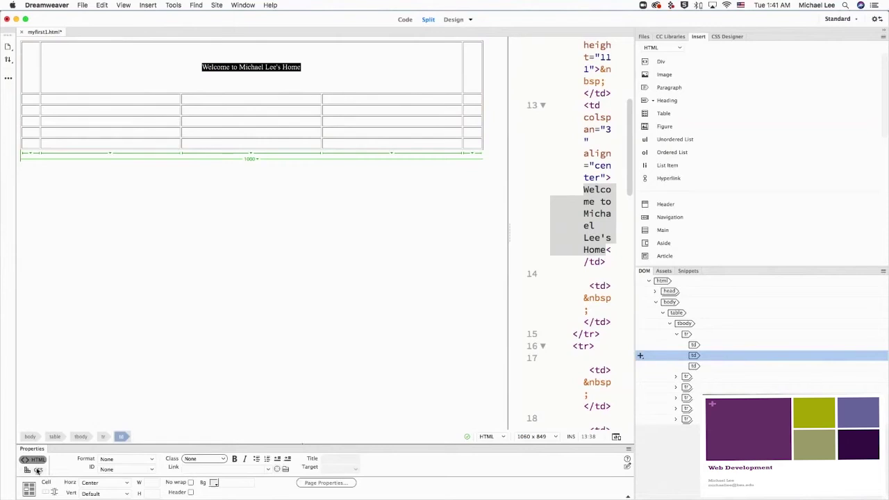
pyautogui.click(37, 470)
pyautogui.click(244, 470)
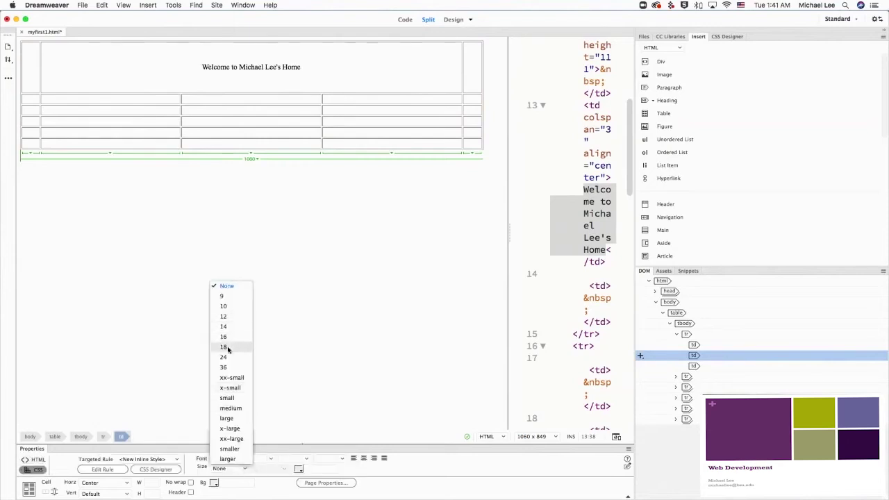
pyautogui.click(230, 369)
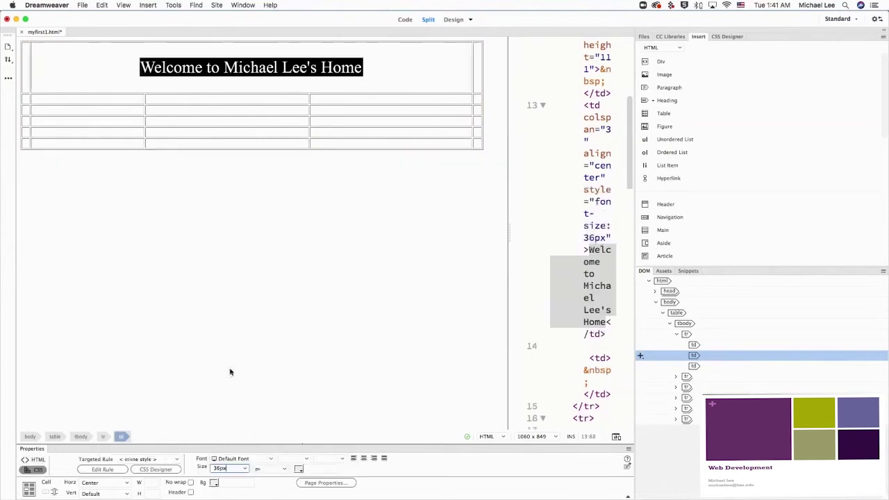
pyautogui.click(298, 469)
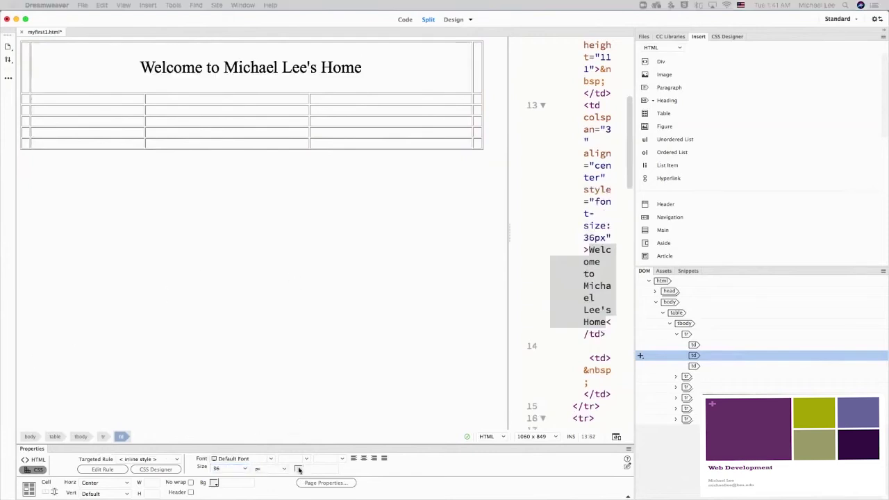
pyautogui.click(363, 67)
pyautogui.moveTo(362, 68); pyautogui.dragTo(123, 65)
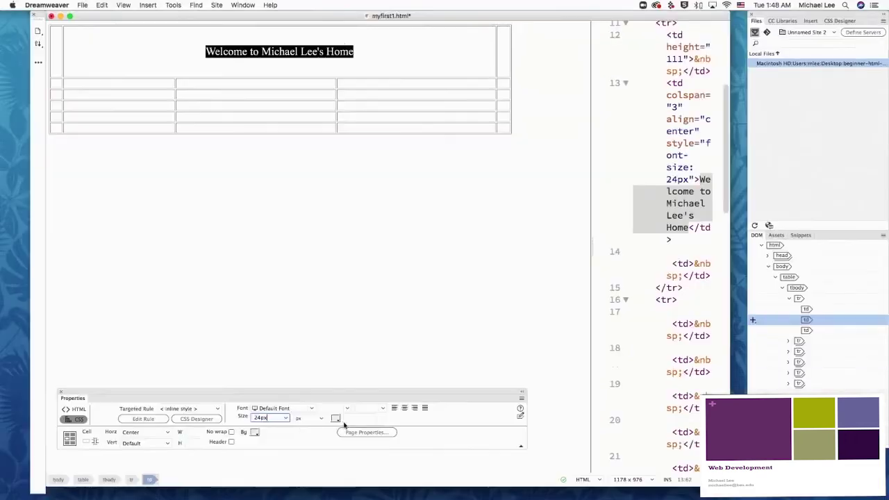
# Step: Color the welcome heading red, #D22023
pyautogui.click(336, 419)
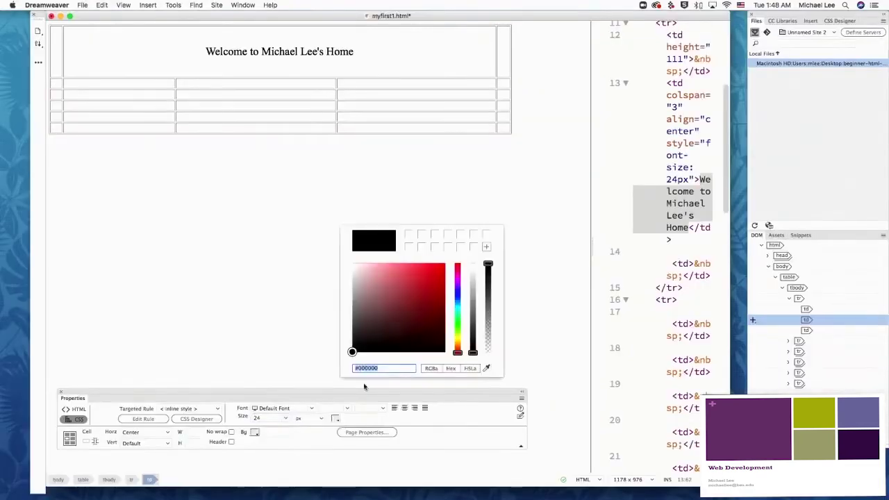
pyautogui.click(428, 290)
pyautogui.moveTo(428, 290); pyautogui.dragTo(430, 279)
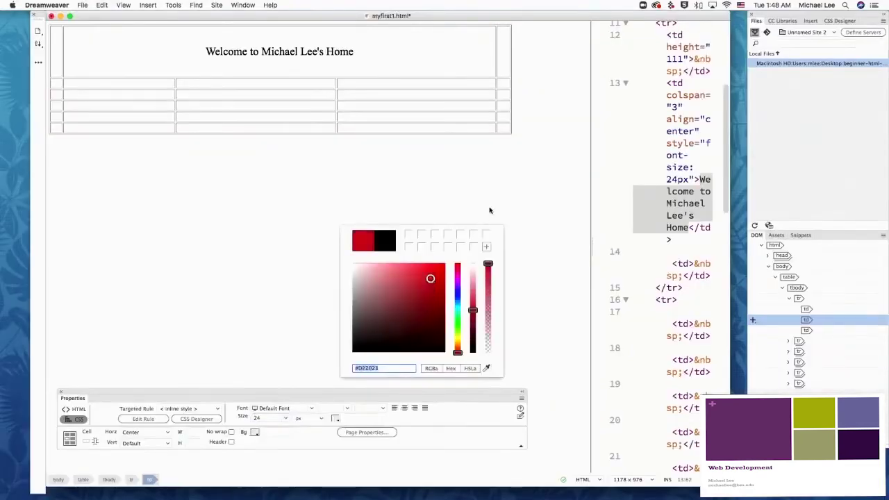
pyautogui.press('Return')
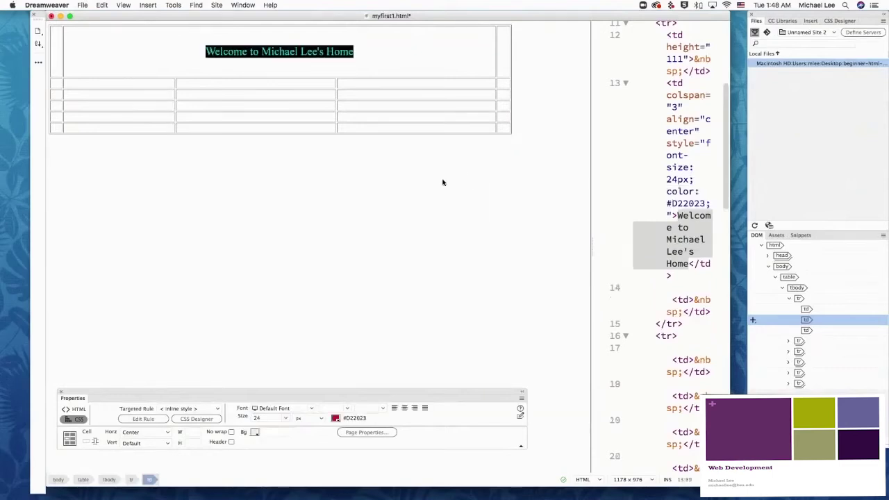
pyautogui.click(358, 70)
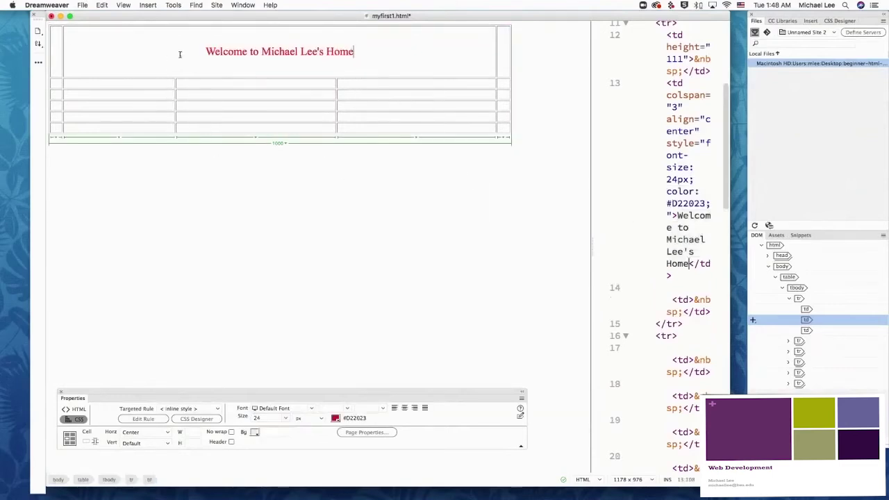
# Step: Give the whole top row a pale green #E1F8E7 background
pyautogui.moveTo(54, 50); pyautogui.dragTo(510, 54)
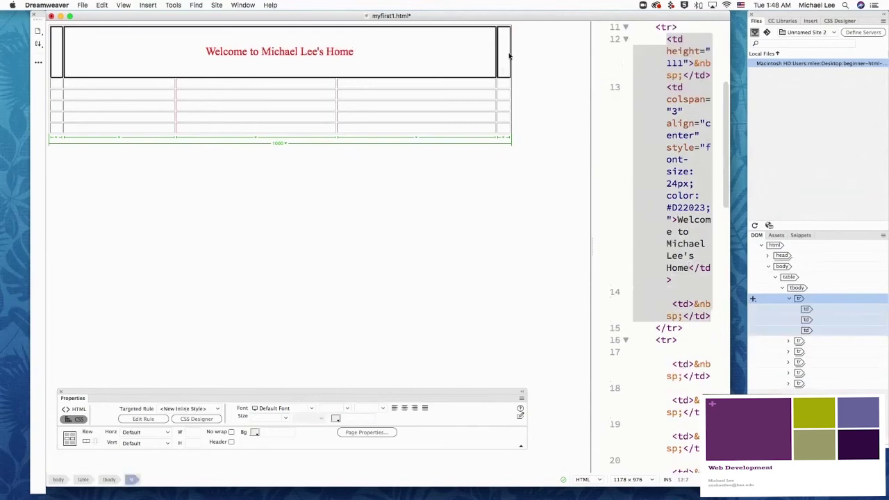
pyautogui.click(254, 432)
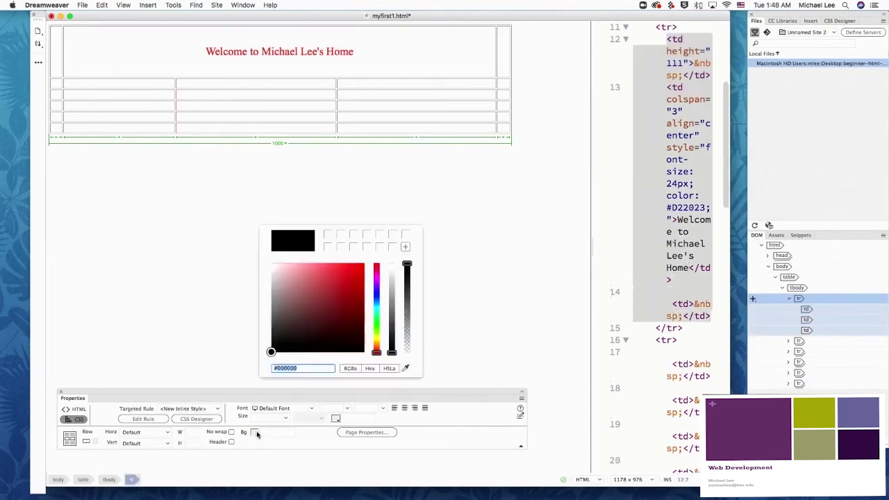
pyautogui.click(376, 319)
pyautogui.moveTo(284, 269); pyautogui.dragTo(276, 264)
pyautogui.click(250, 182)
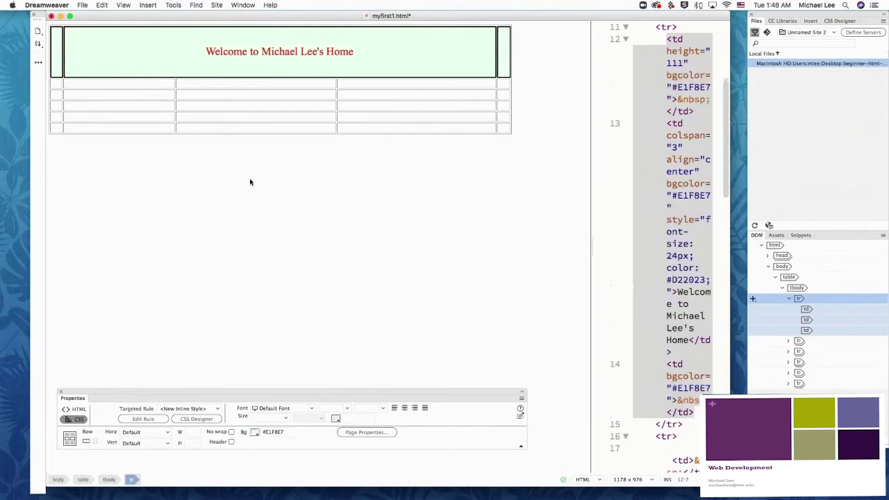
pyautogui.click(281, 237)
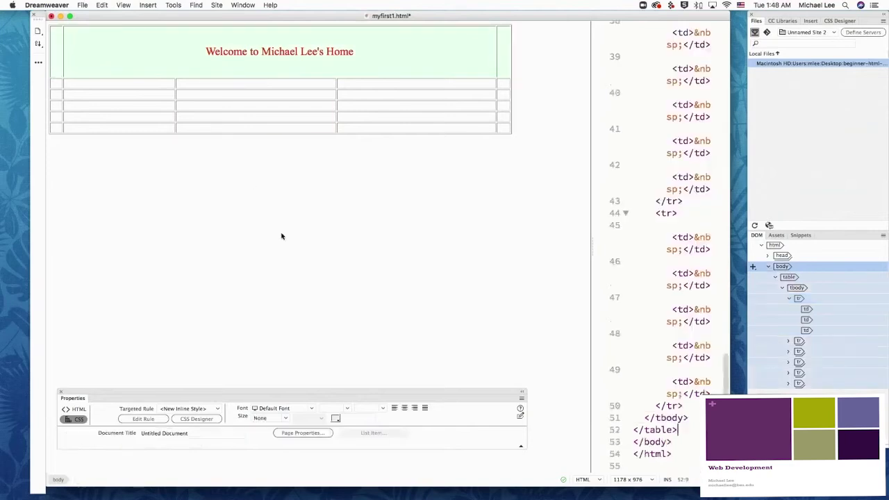
pyautogui.click(80, 82)
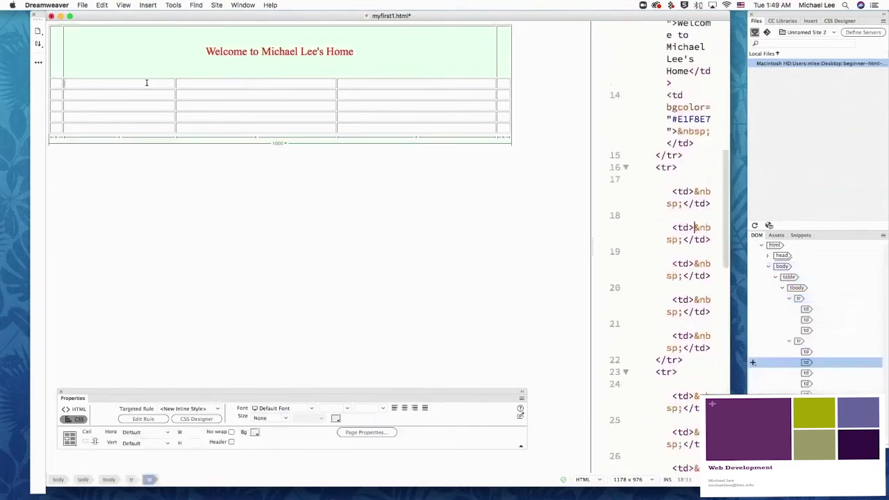
# Step: Drag the second row's bottom border down to make it 157 px tall
pyautogui.click(144, 90)
pyautogui.moveTo(141, 149); pyautogui.dragTo(139, 148)
pyautogui.click(125, 110)
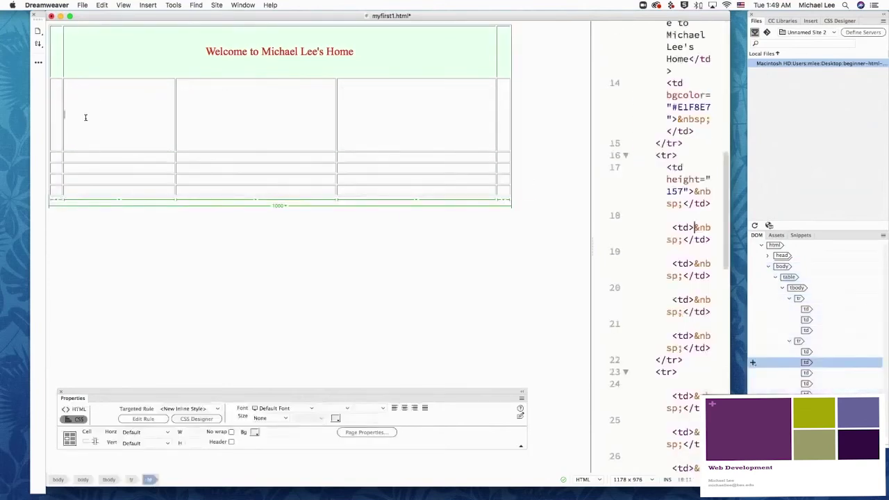
pyautogui.click(811, 21)
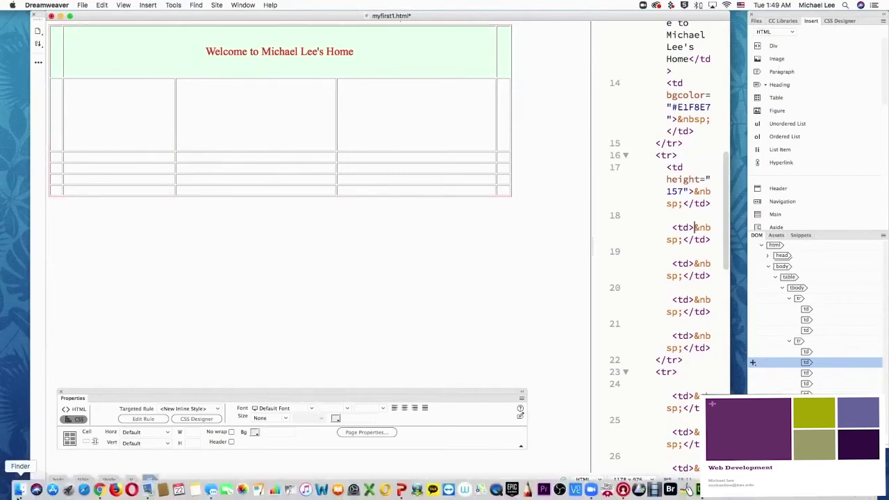
pyautogui.click(20, 490)
pyautogui.doubleClick(246, 210)
pyautogui.scroll(-2, 292, 316)
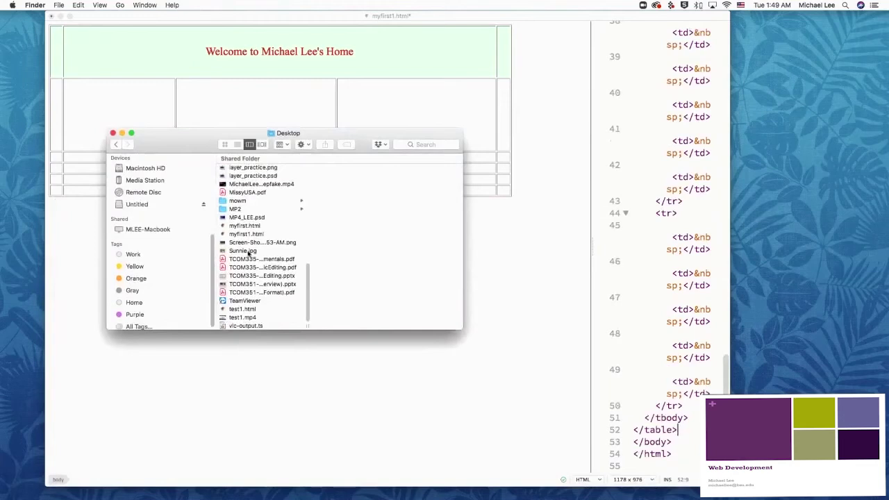
pyautogui.click(247, 234)
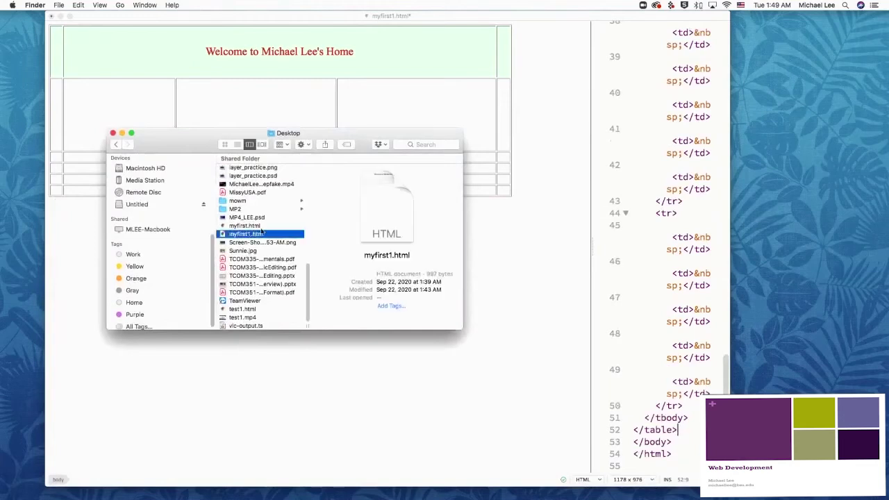
pyautogui.scroll(1, 263, 238)
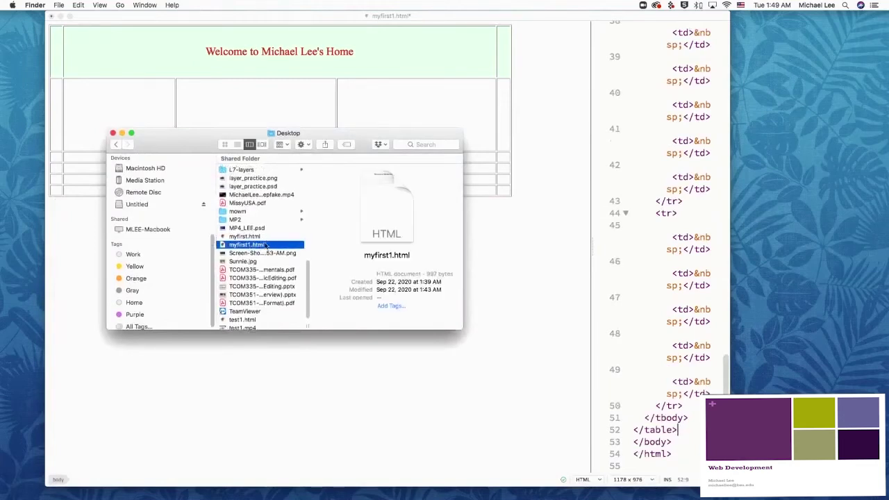
pyautogui.scroll(-1, 266, 246)
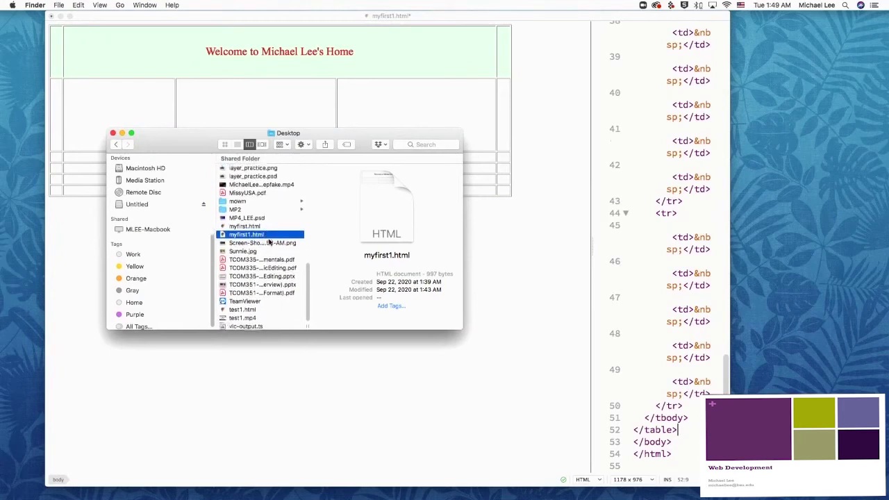
pyautogui.scroll(1, 264, 249)
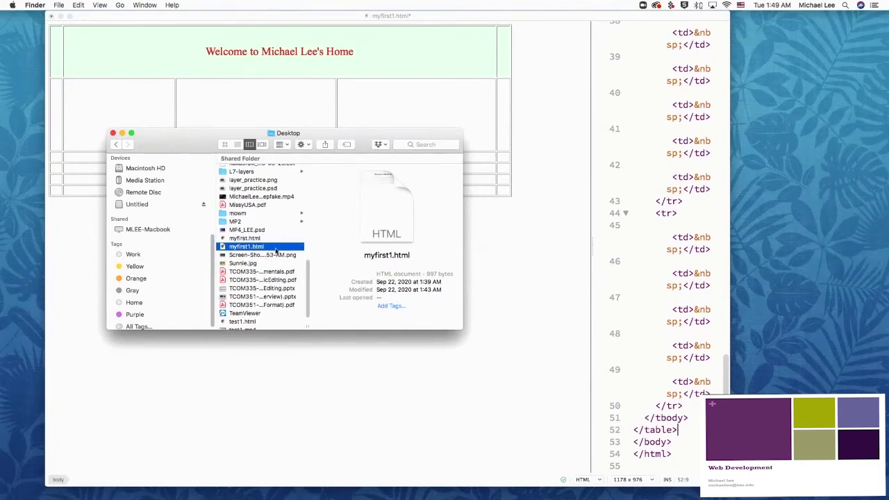
pyautogui.click(266, 182)
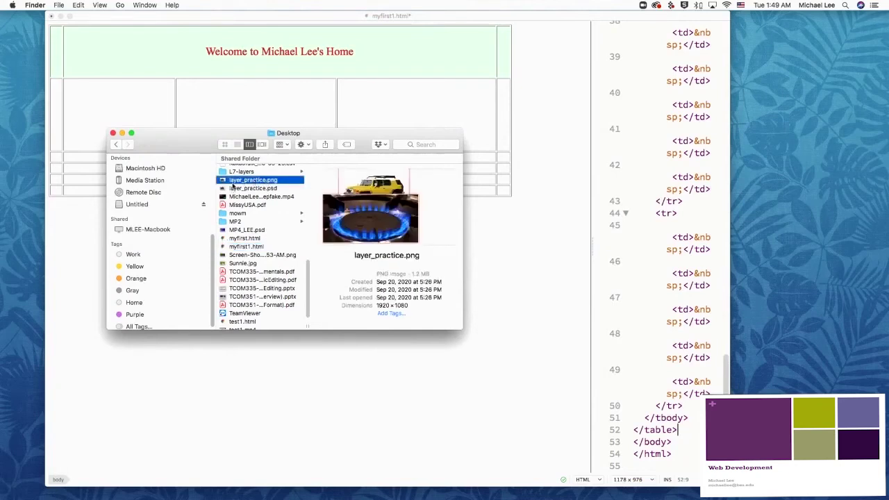
pyautogui.click(254, 181)
pyautogui.press('Escape')
pyautogui.scroll(10, 241, 185)
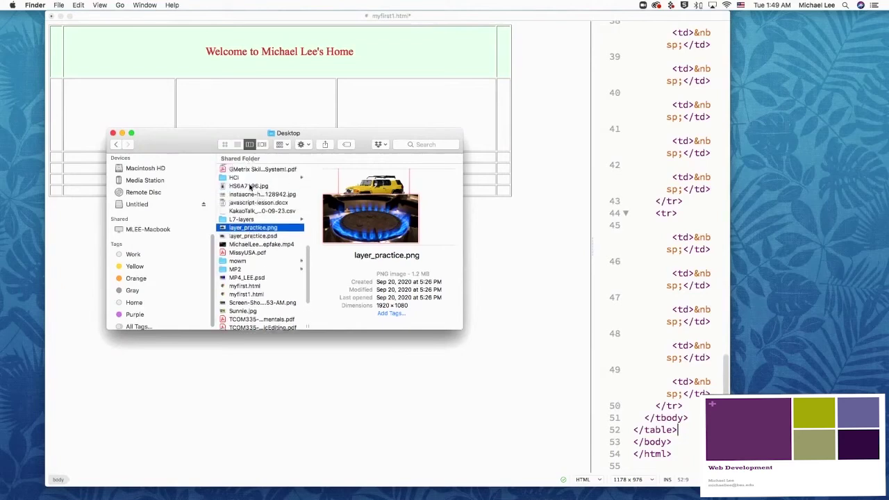
pyautogui.scroll(-4, 248, 195)
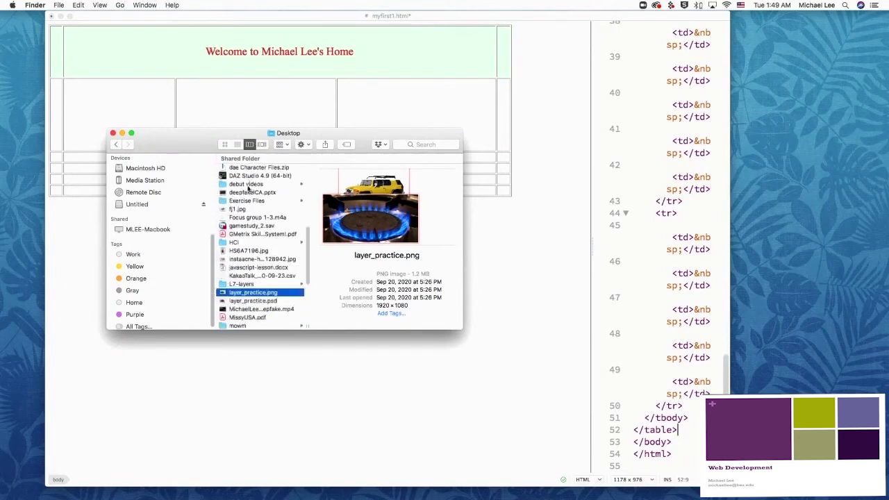
pyautogui.click(244, 206)
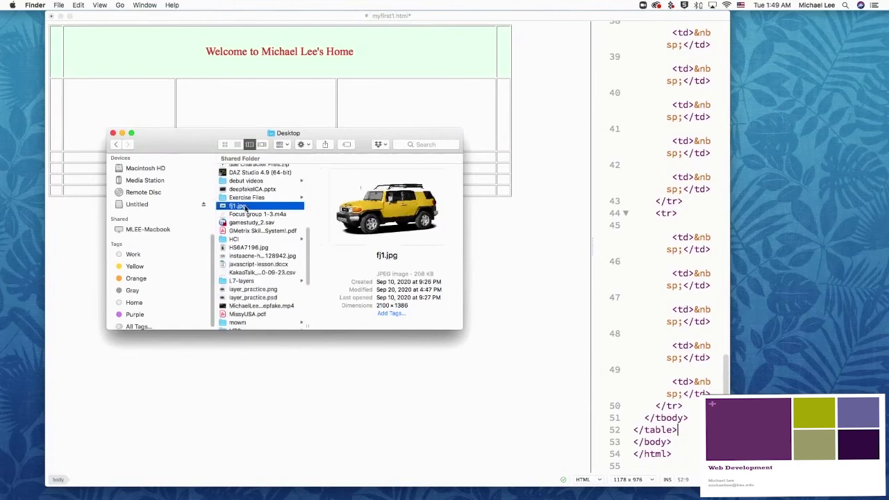
pyautogui.click(248, 365)
pyautogui.click(141, 93)
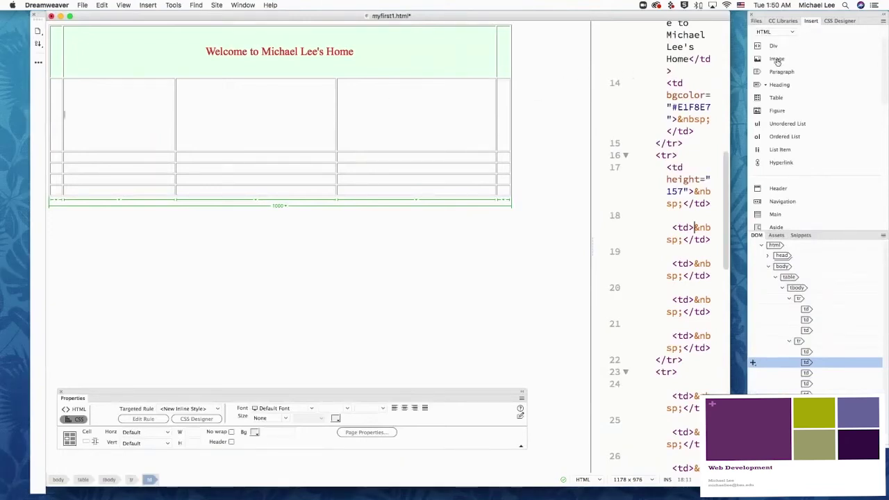
# Step: Insert the yellow SUV picture fj1.jpg from the Desktop into the second row's first wide cell
pyautogui.moveTo(777, 60); pyautogui.dragTo(64, 115)
pyautogui.moveTo(380, 178); pyautogui.dragTo(769, 61)
pyautogui.click(771, 60)
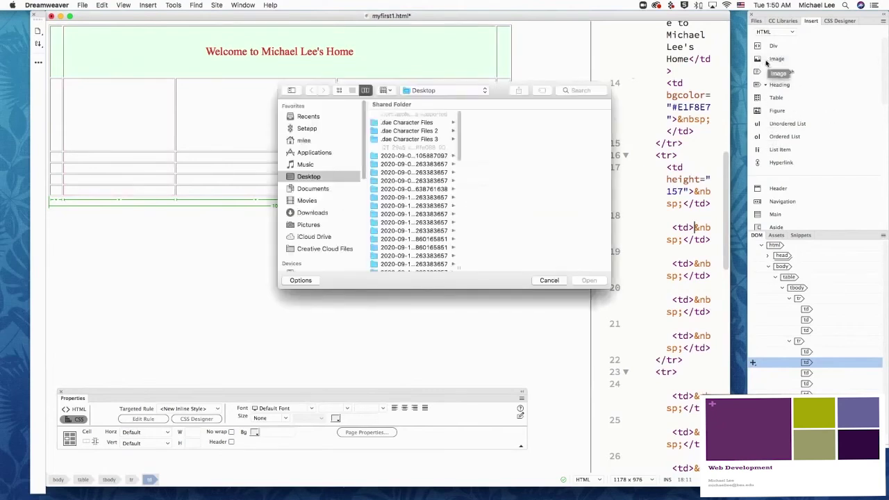
pyautogui.moveTo(459, 139); pyautogui.dragTo(453, 280)
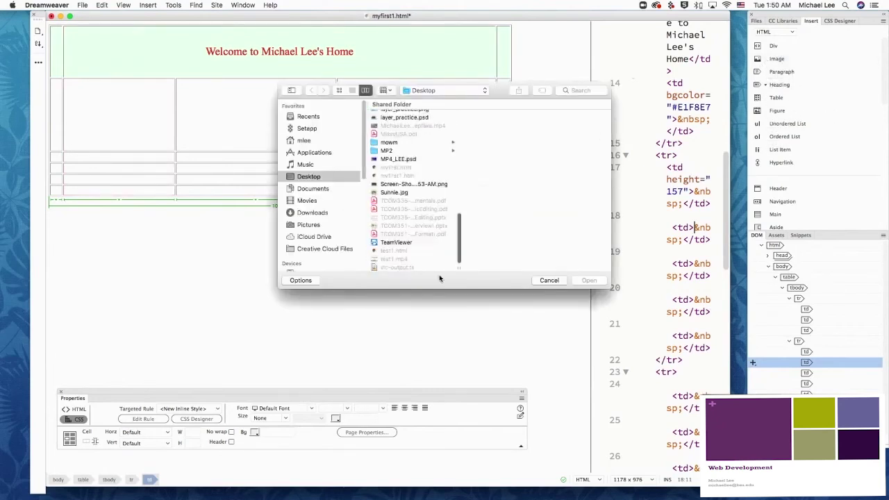
pyautogui.scroll(5, 461, 229)
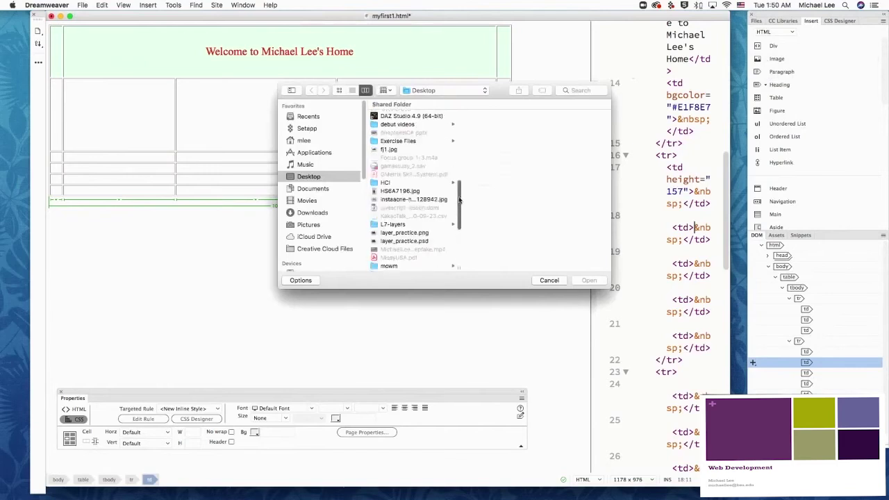
pyautogui.click(392, 151)
pyautogui.click(589, 280)
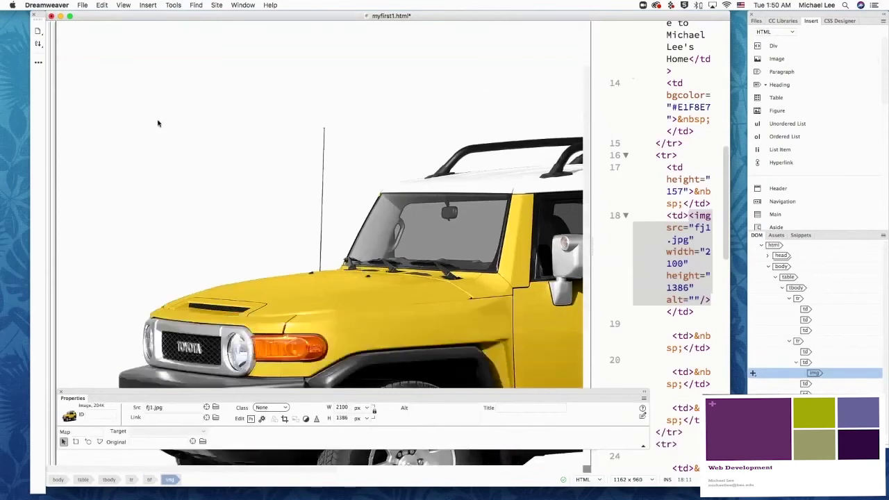
# Step: Switch the photo's width units to percent and set the width to 30%
pyautogui.click(365, 408)
pyautogui.click(369, 419)
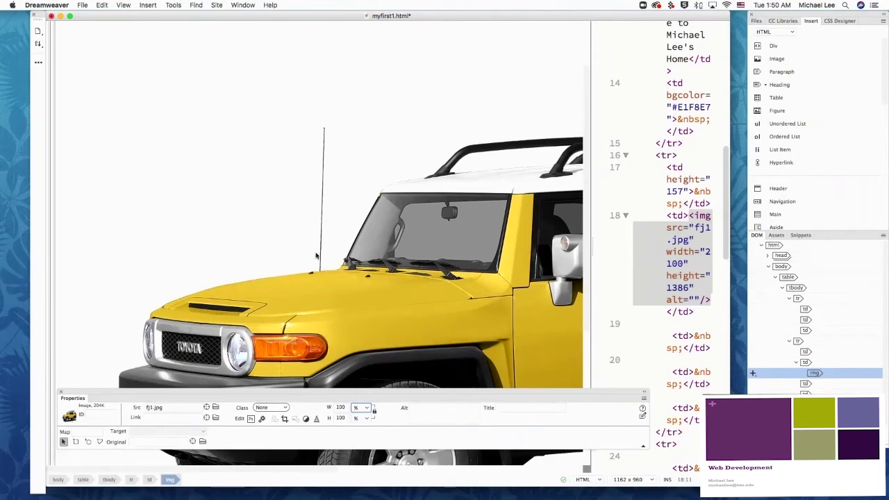
pyautogui.doubleClick(341, 408)
pyautogui.write('3')
pyautogui.press('Return')
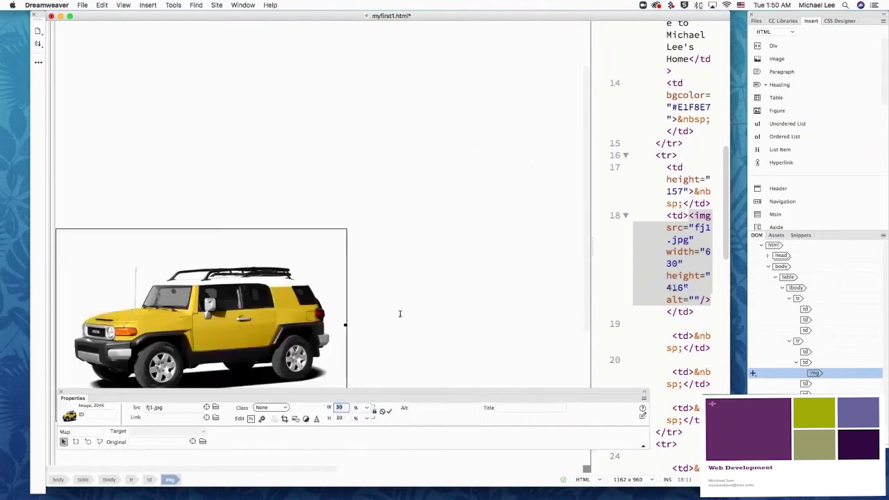
# Step: Drag the jeep photo's corner handle until it measures 232 by 152 pixels
pyautogui.scroll(-3, 399, 314)
pyautogui.moveTo(345, 352); pyautogui.dragTo(233, 228)
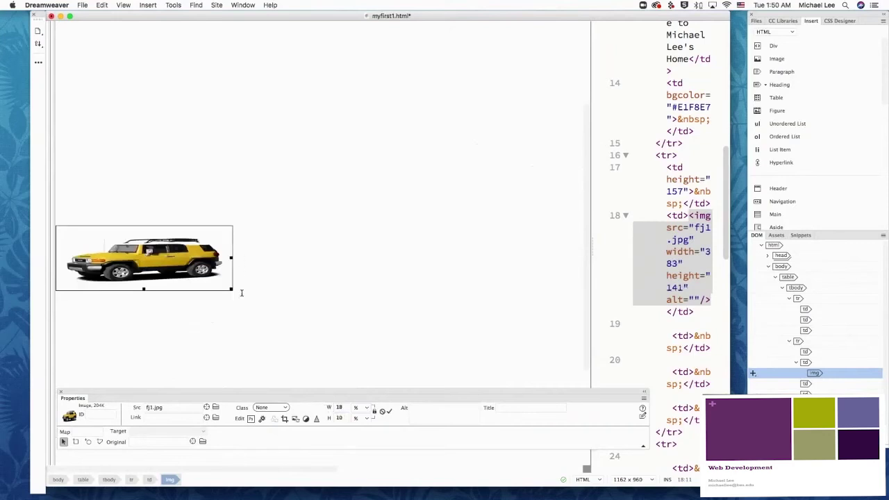
pyautogui.press('super+z')
pyautogui.moveTo(345, 268); pyautogui.dragTo(234, 176)
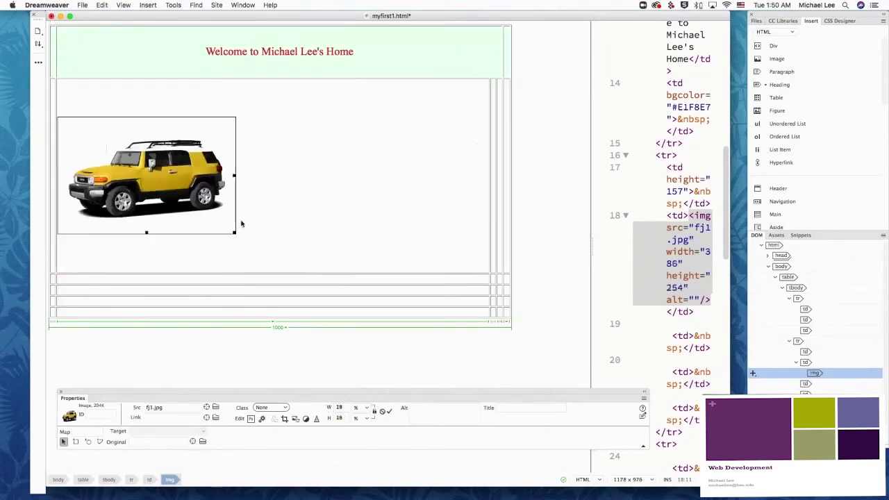
pyautogui.moveTo(234, 232); pyautogui.dragTo(162, 148)
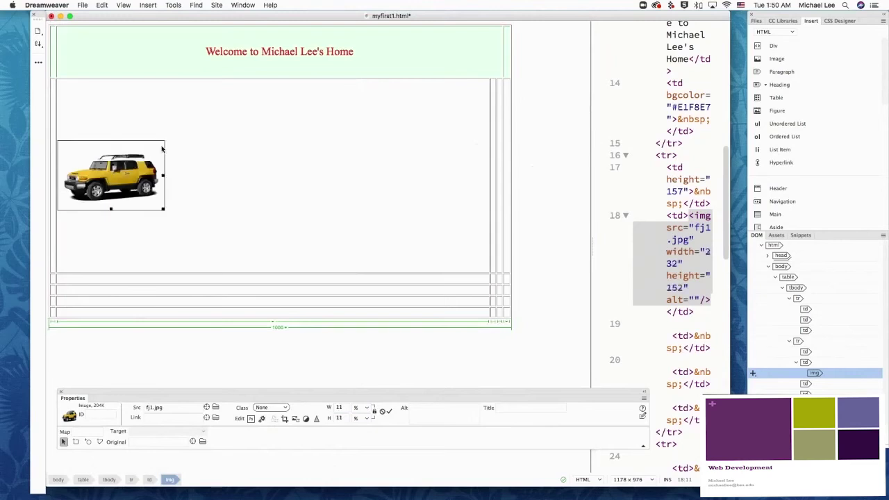
pyautogui.click(179, 112)
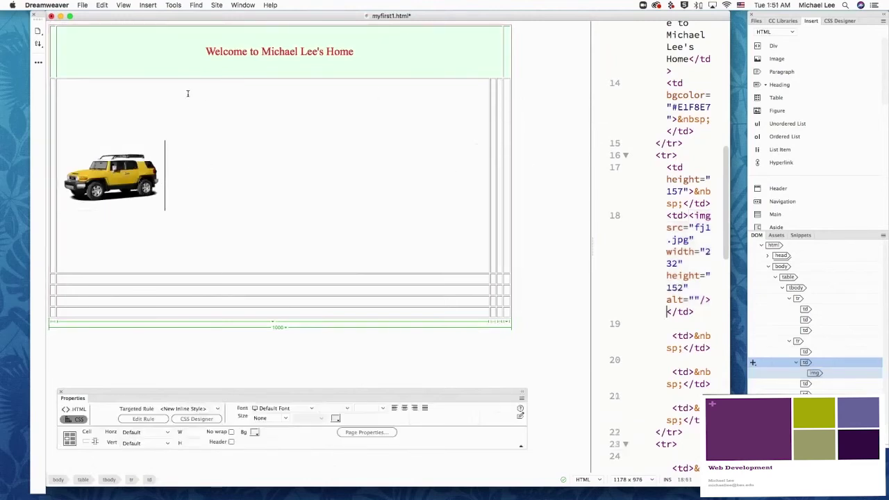
# Step: Adjust the table's column widths, widening the first column to about 41 px and narrowing the others
pyautogui.click(492, 111)
pyautogui.moveTo(238, 111); pyautogui.dragTo(203, 109)
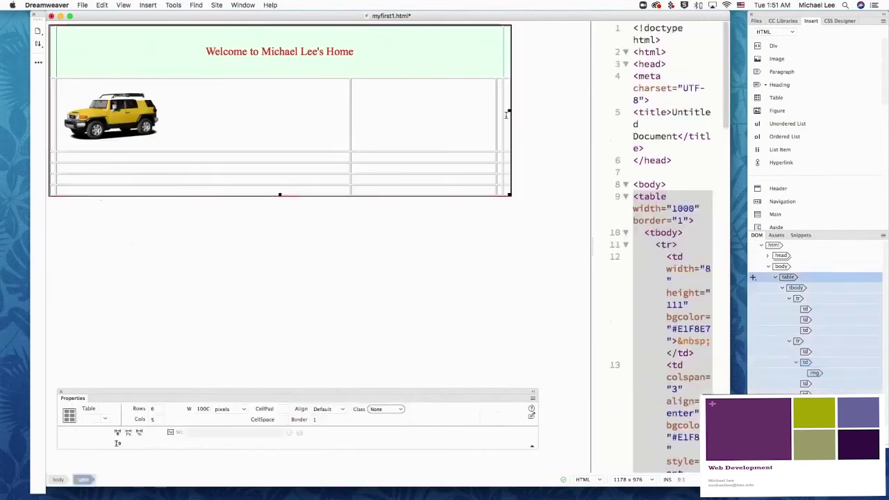
pyautogui.moveTo(496, 110); pyautogui.dragTo(223, 111)
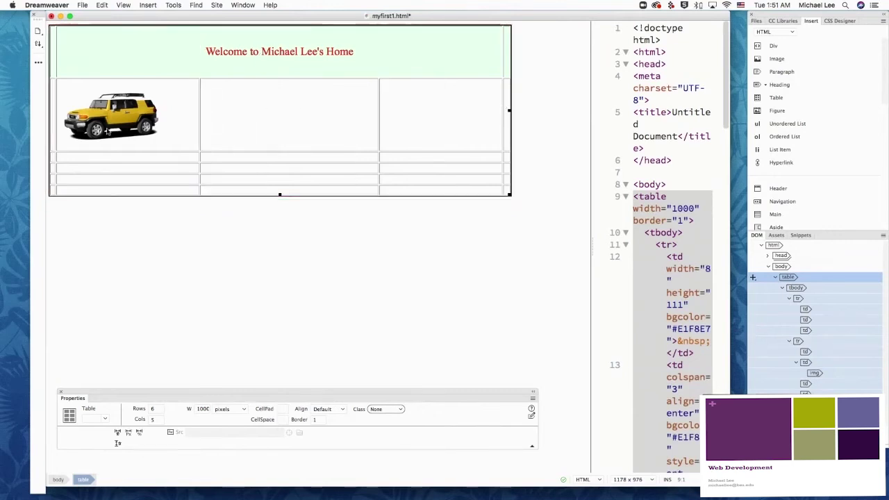
pyautogui.click(109, 131)
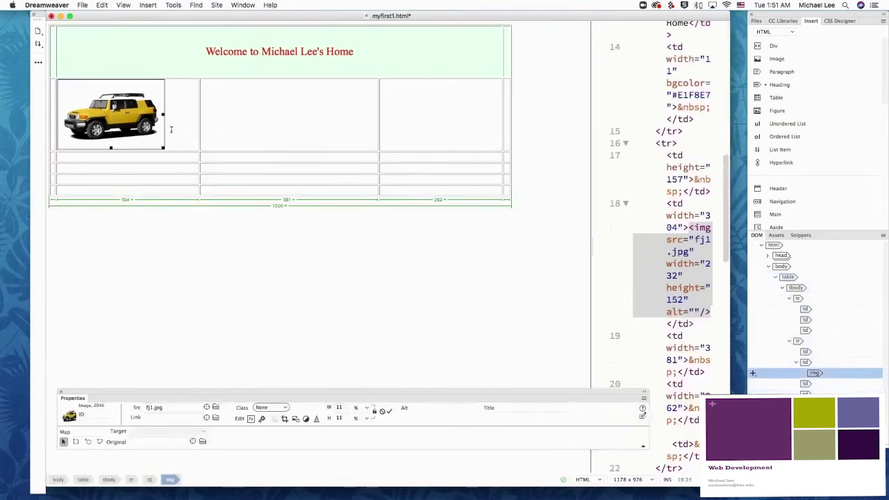
pyautogui.moveTo(50, 90); pyautogui.dragTo(71, 91)
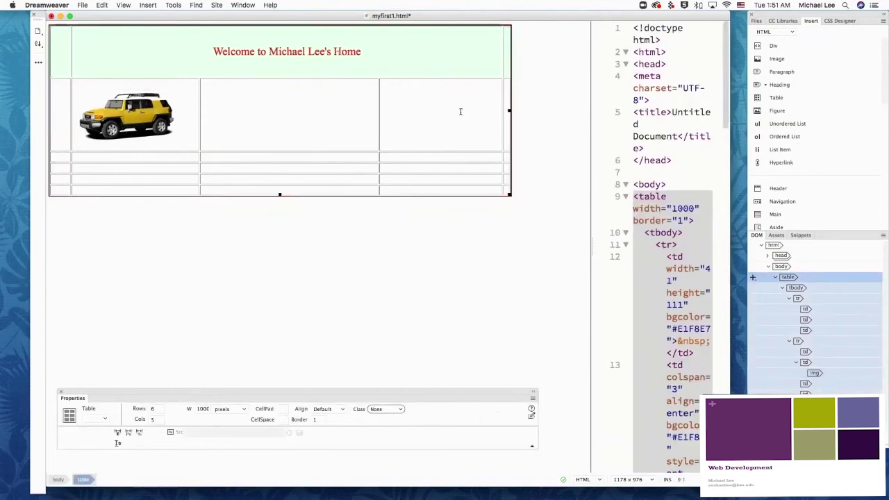
pyautogui.moveTo(507, 114); pyautogui.dragTo(486, 113)
pyautogui.click(274, 121)
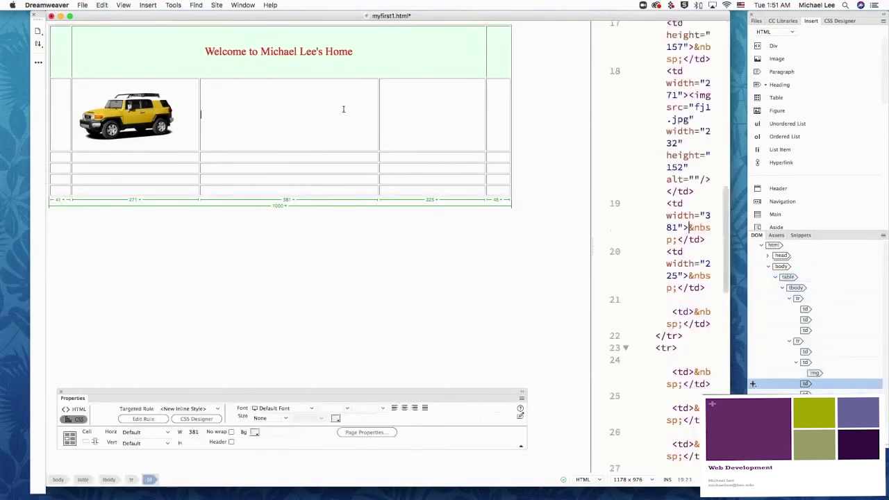
pyautogui.moveTo(379, 104); pyautogui.dragTo(211, 117)
pyautogui.click(141, 110)
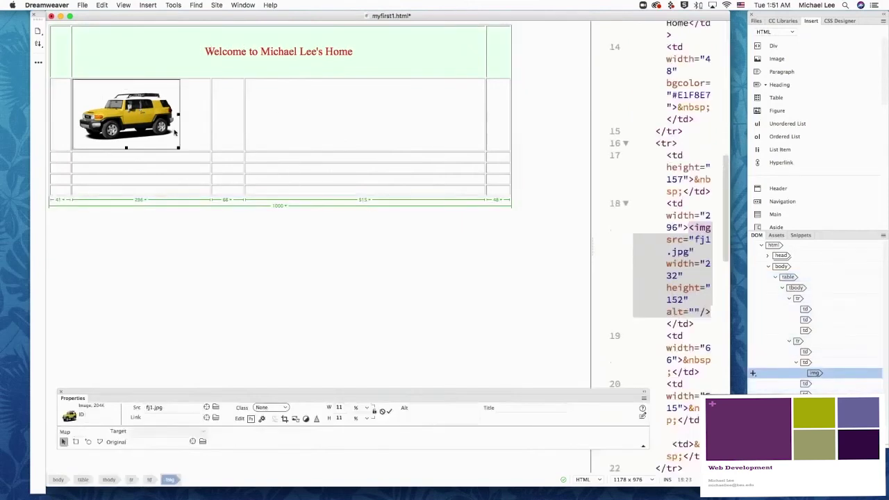
pyautogui.click(198, 90)
# Step: Right-align the jeep photo within its table cell
pyautogui.click(75, 113)
pyautogui.click(188, 96)
pyautogui.press('Left')
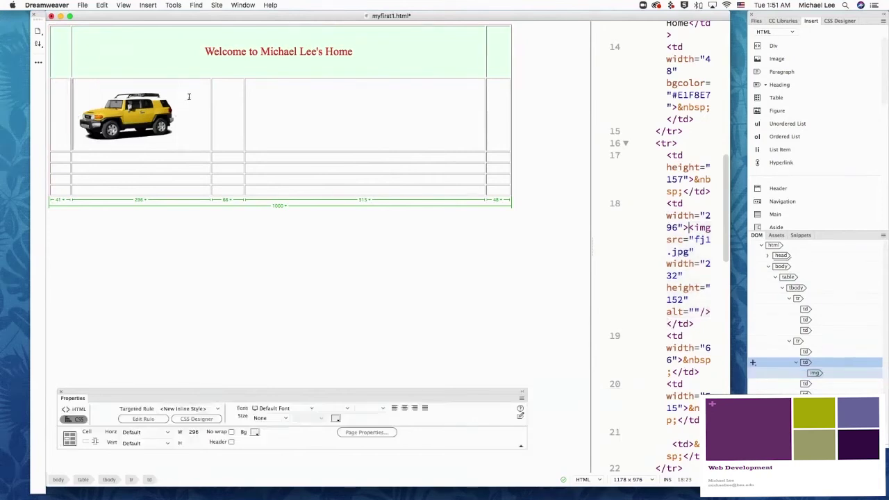
pyautogui.click(415, 408)
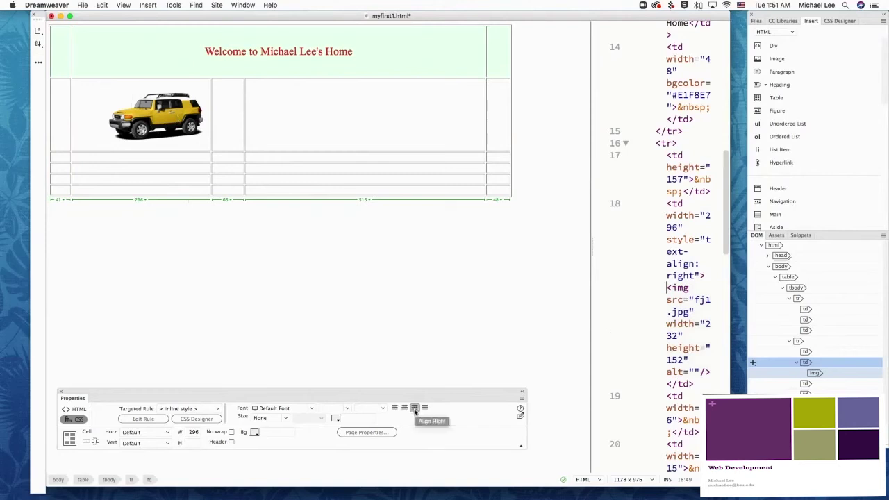
# Step: Type a 'Hello, my name is…' greeting with the page owner's name, ending in a period
pyautogui.click(281, 98)
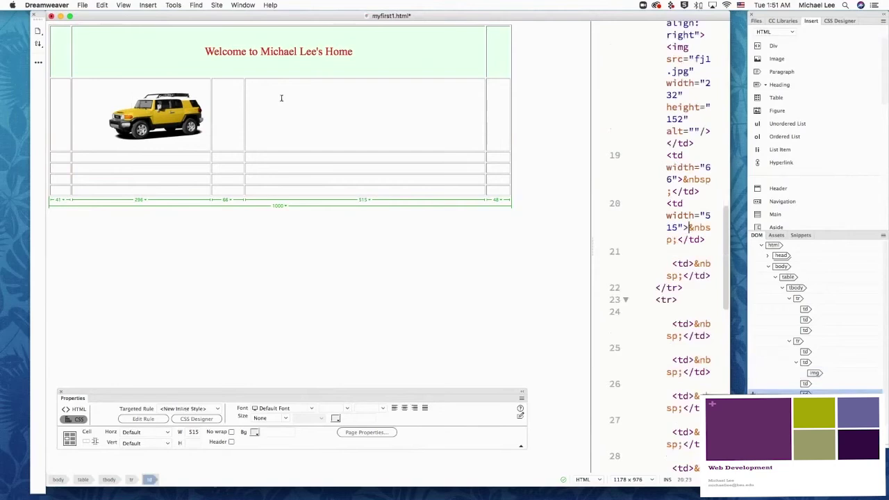
pyautogui.write('Hellow.')
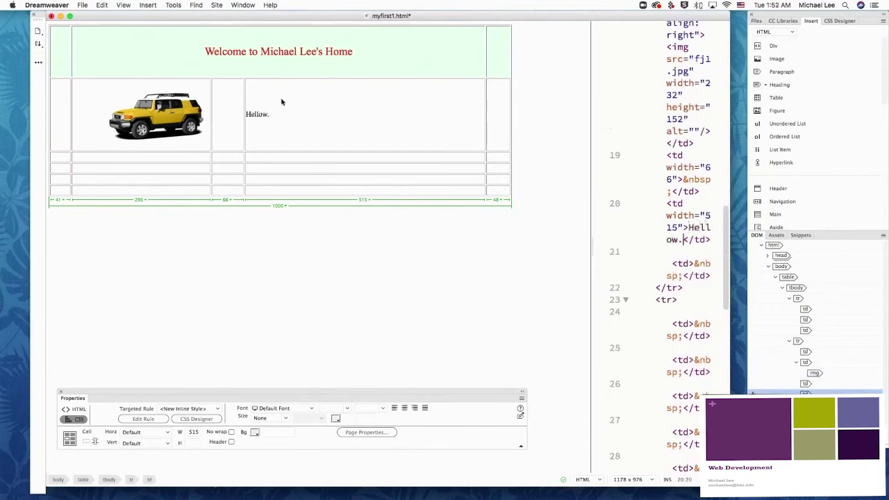
pyautogui.press('BackSpace')
pyautogui.write('w.. m')
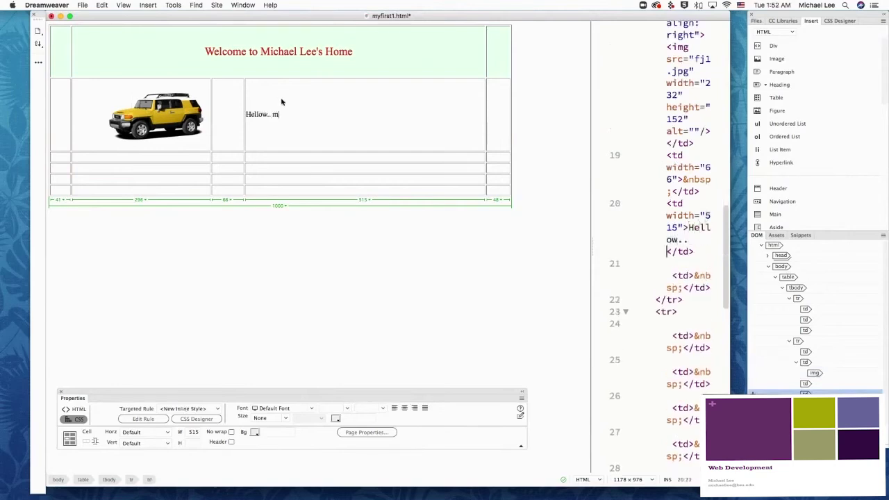
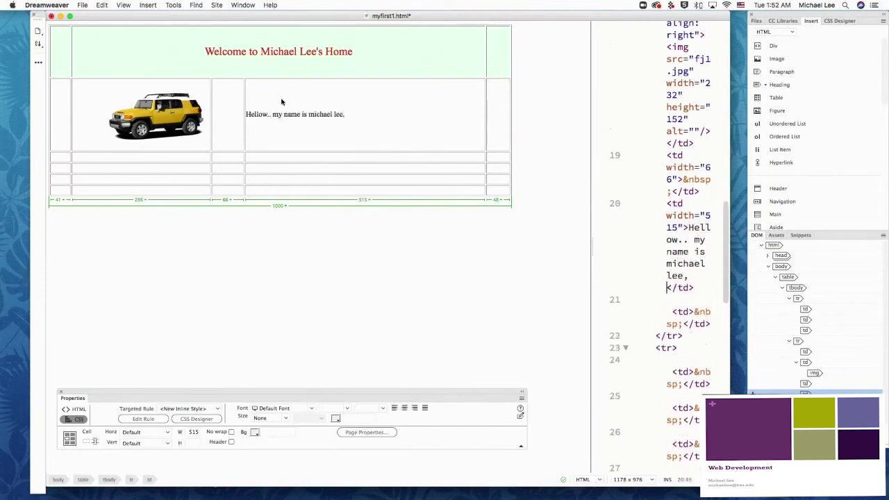
pyautogui.write('.')
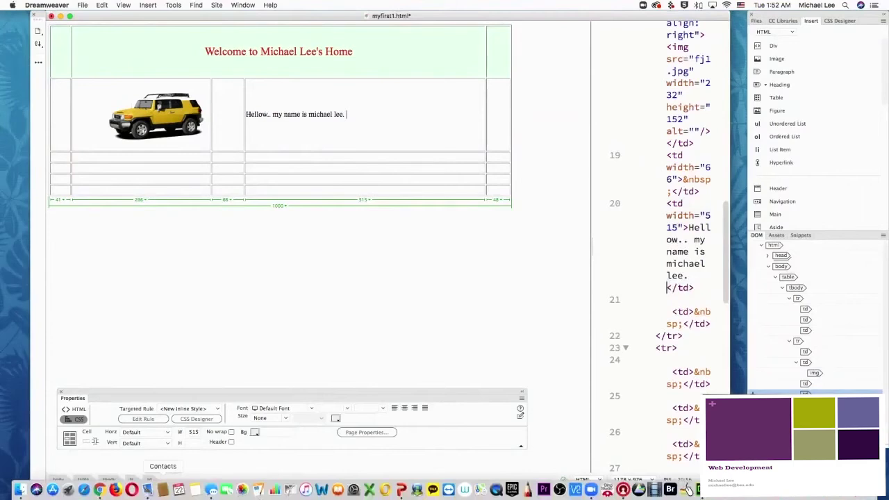
# Step: In Chrome, search for 'lorem' and open the lipsum.com result
pyautogui.click(102, 490)
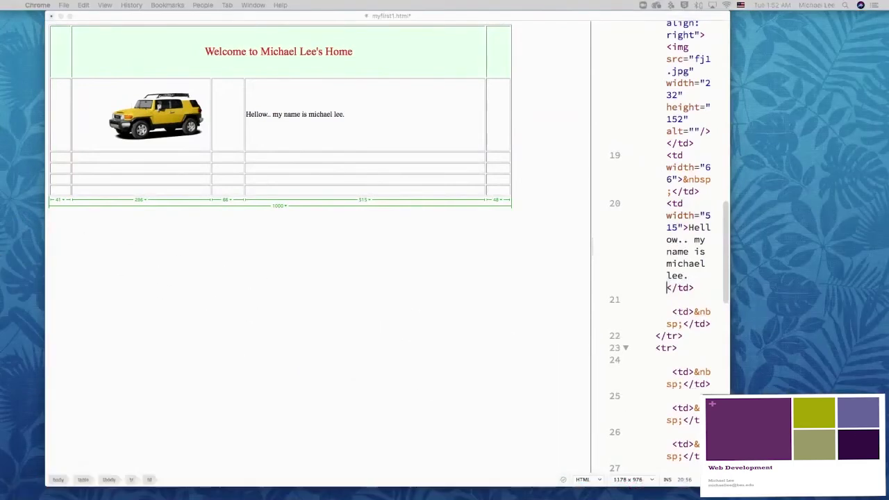
pyautogui.moveTo(278, 79); pyautogui.dragTo(268, 34)
pyautogui.click(276, 50)
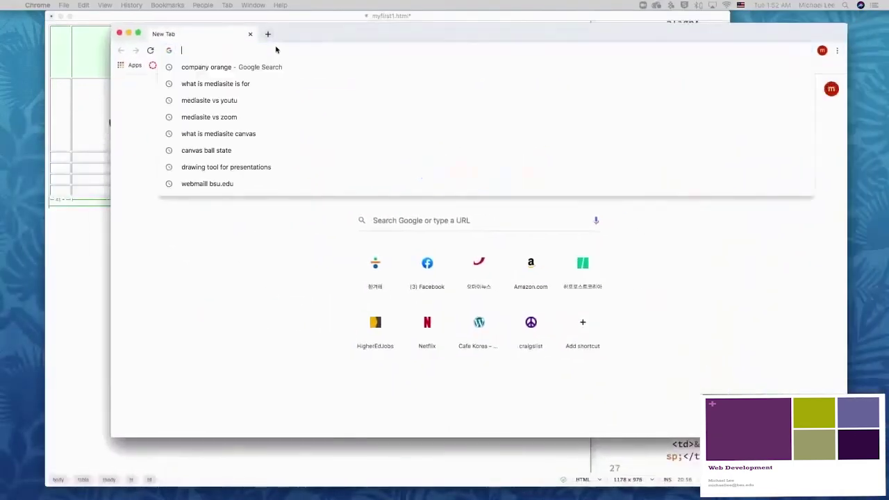
pyautogui.write('lorem ipsum')
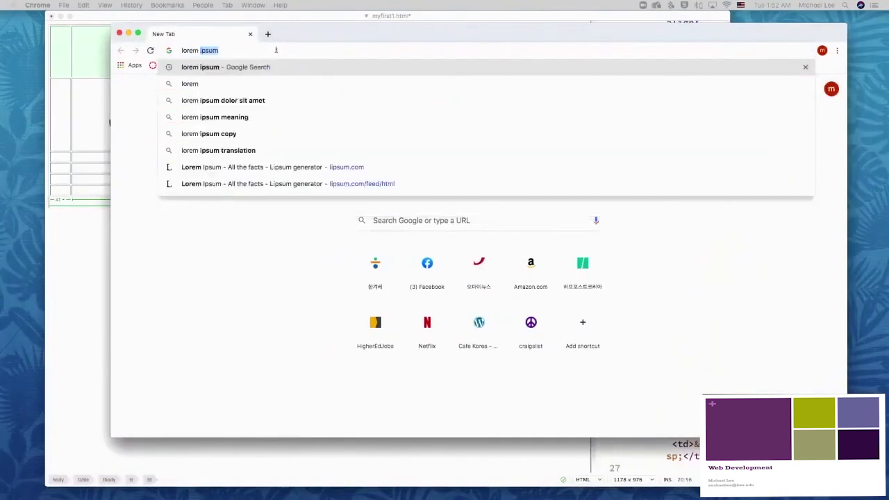
pyautogui.press('Return')
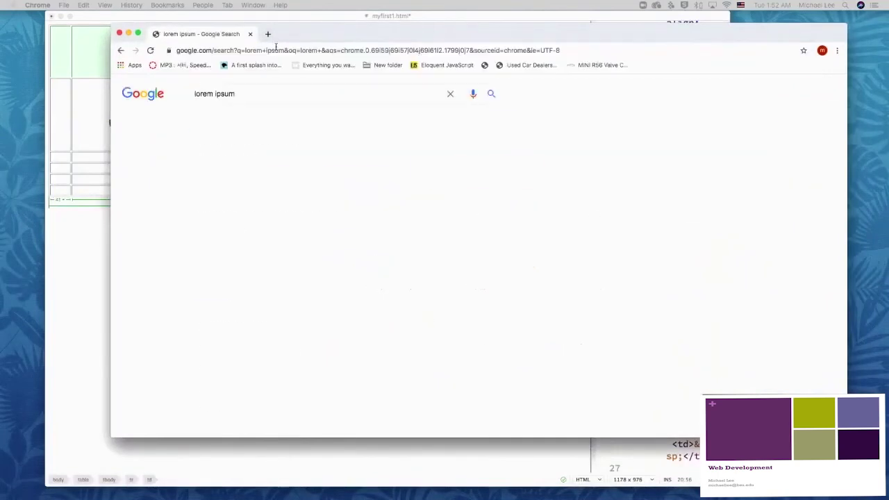
pyautogui.click(319, 175)
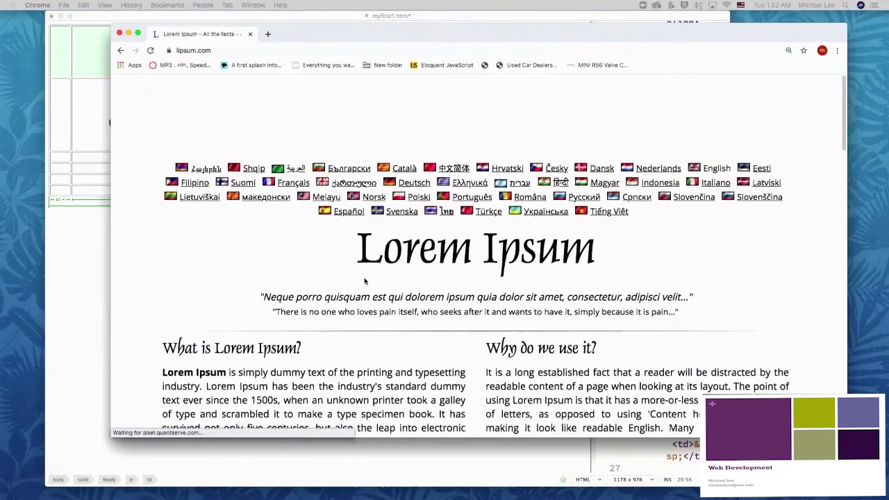
# Step: Generate 2 Lorem Ipsum paragraphs, copy them, and paste them into the Dreamweaver cell
pyautogui.scroll(-2, 352, 246)
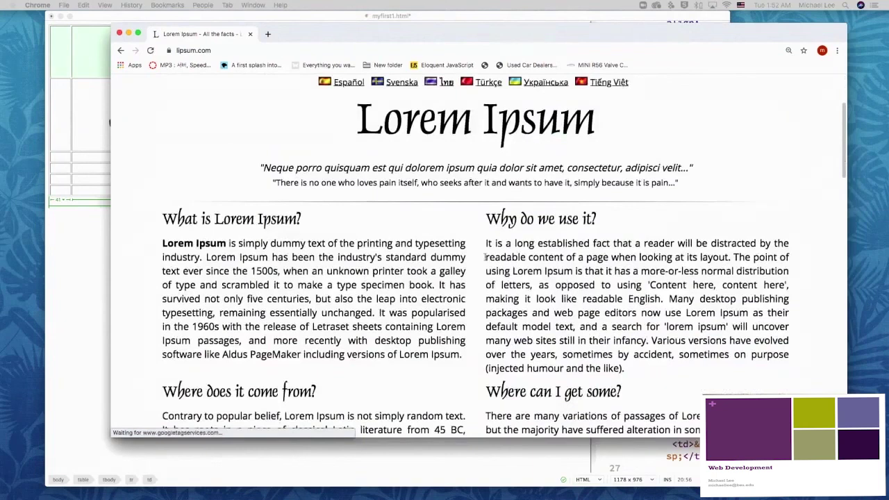
pyautogui.scroll(-6, 485, 257)
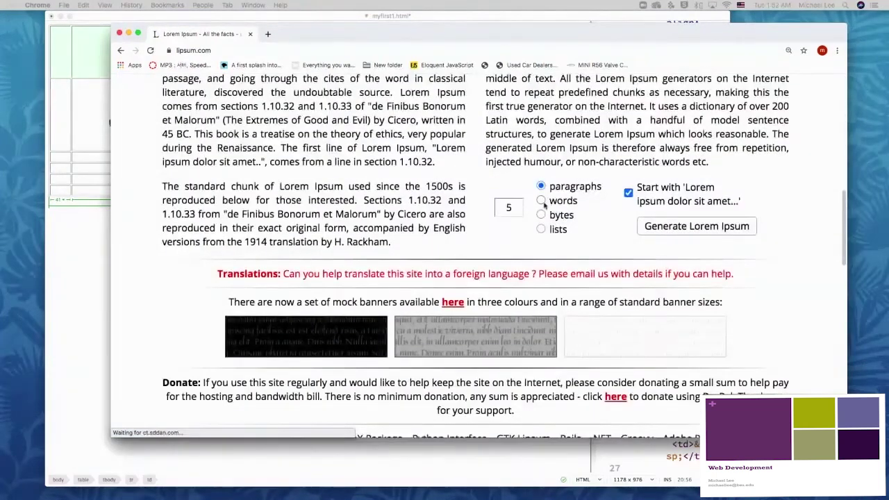
pyautogui.doubleClick(508, 207)
pyautogui.write('2')
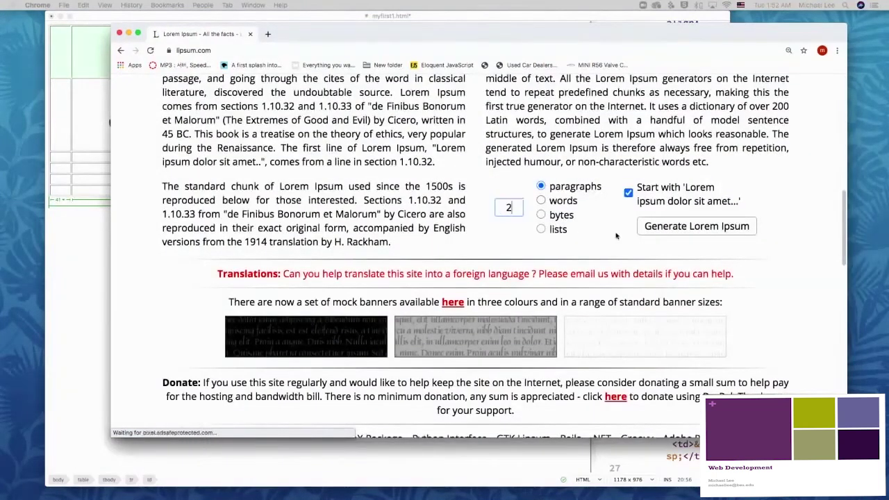
pyautogui.click(650, 226)
pyautogui.scroll(-3, 166, 174)
pyautogui.moveTo(162, 157); pyautogui.dragTo(132, 155)
pyautogui.press('super+c')
pyautogui.click(537, 278)
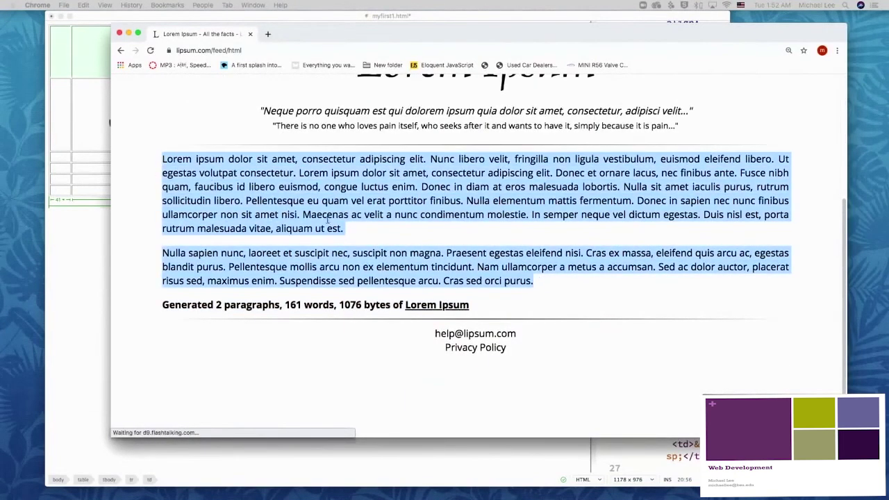
pyautogui.click(98, 158)
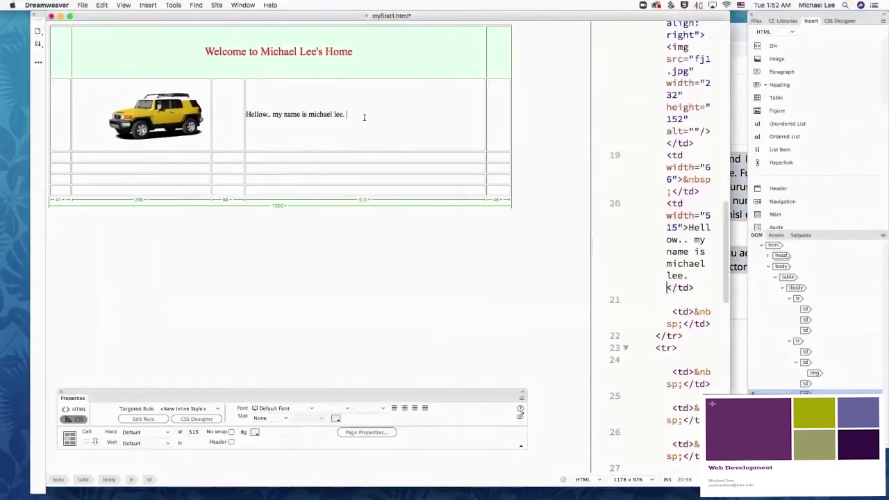
pyautogui.press('super+v')
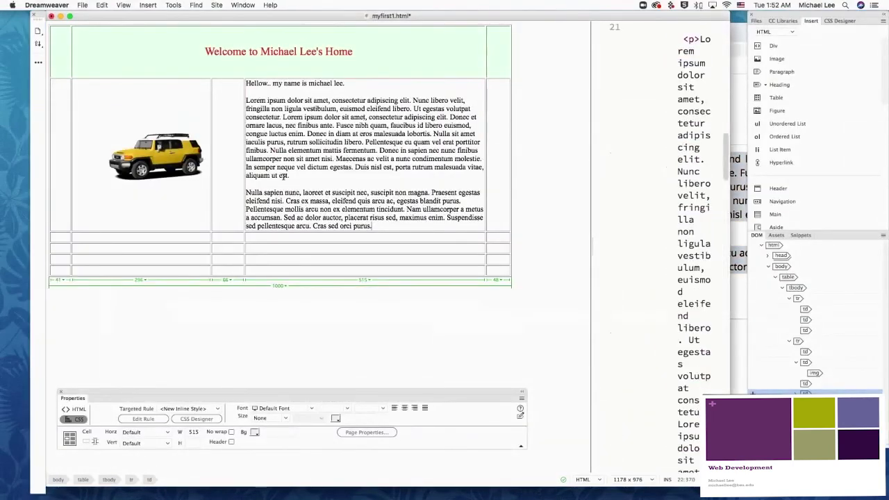
# Step: Delete the first paragraph's text after 'lobortis.' and shorten the jeep-and-text row
pyautogui.moveTo(287, 176); pyautogui.dragTo(434, 133)
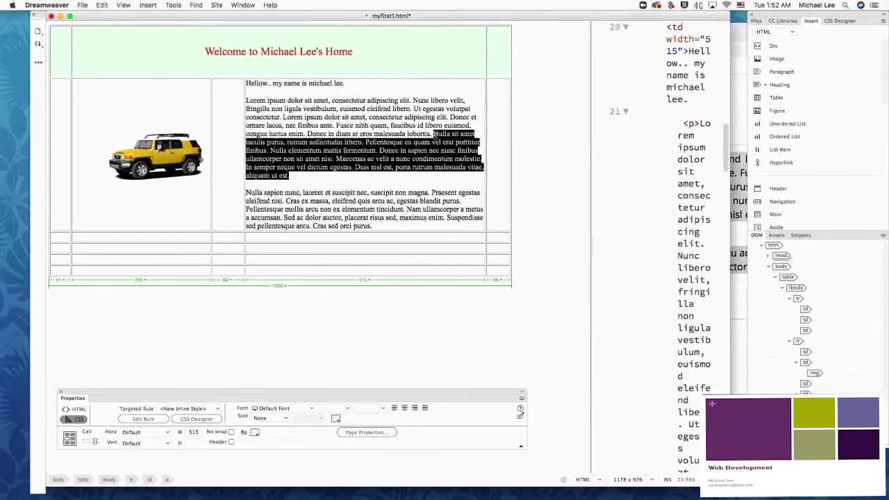
pyautogui.press('BackSpace')
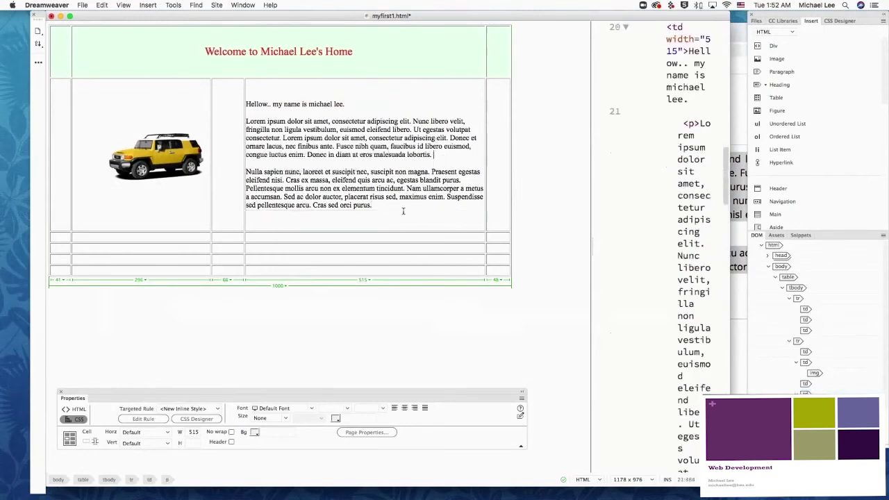
pyautogui.moveTo(331, 232); pyautogui.dragTo(332, 198)
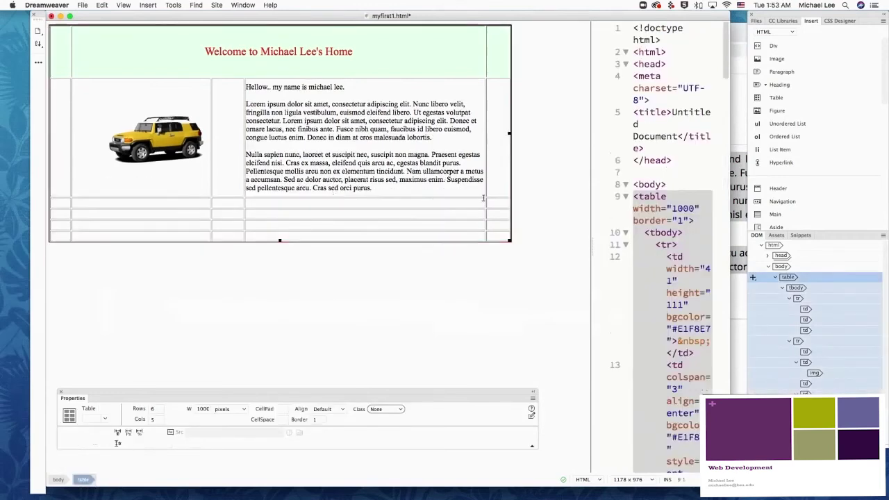
# Step: Merge the five cells of the empty row below into one full-width cell
pyautogui.moveTo(66, 201); pyautogui.dragTo(503, 206)
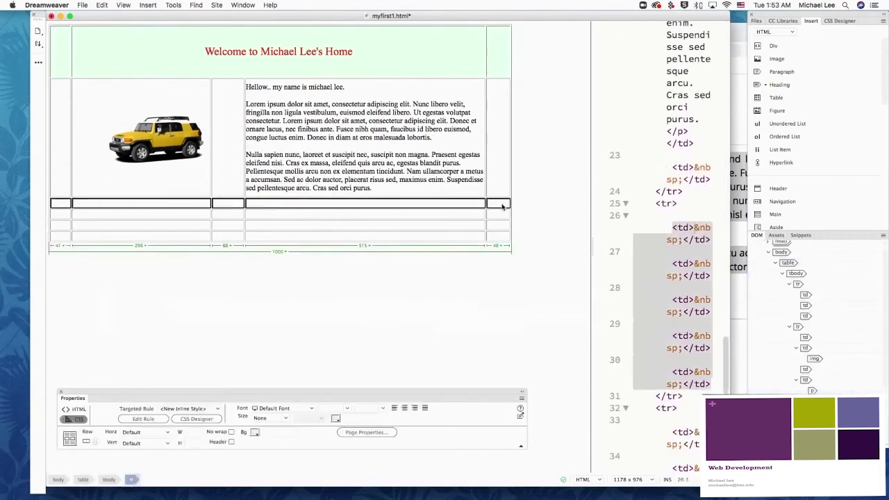
pyautogui.click(86, 442)
pyautogui.click(200, 323)
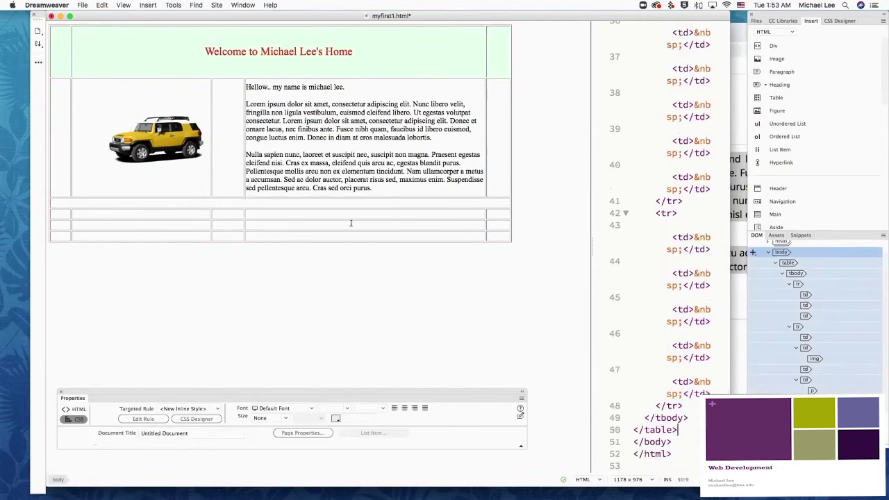
# Step: Start the heading with 'E' in the left cell, make the row taller, and top-align the cell
pyautogui.click(118, 214)
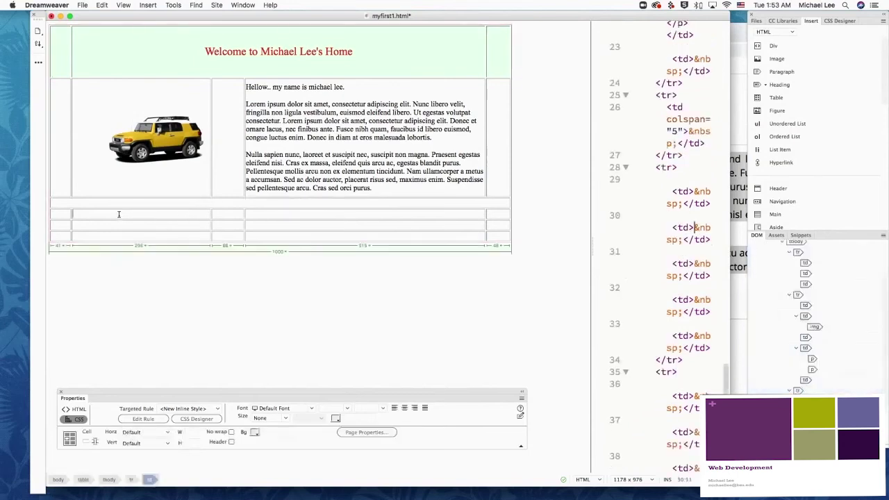
pyautogui.write('E')
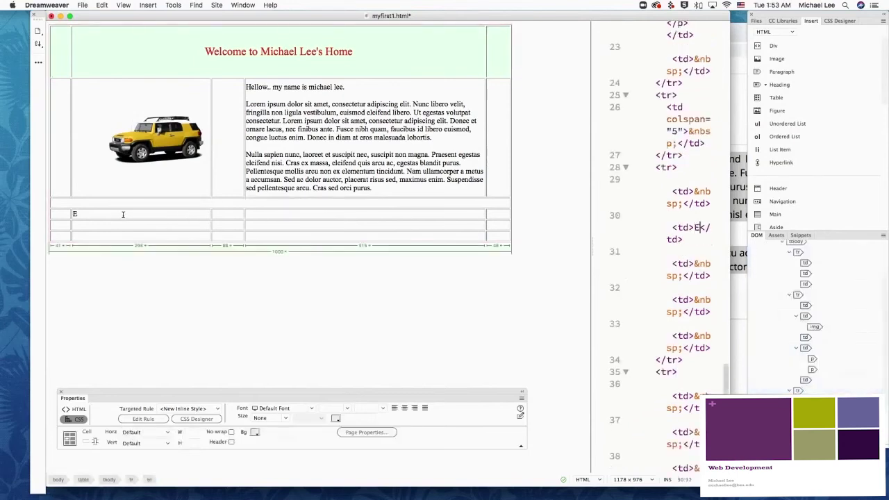
pyautogui.click(132, 232)
pyautogui.moveTo(132, 232); pyautogui.dragTo(129, 255)
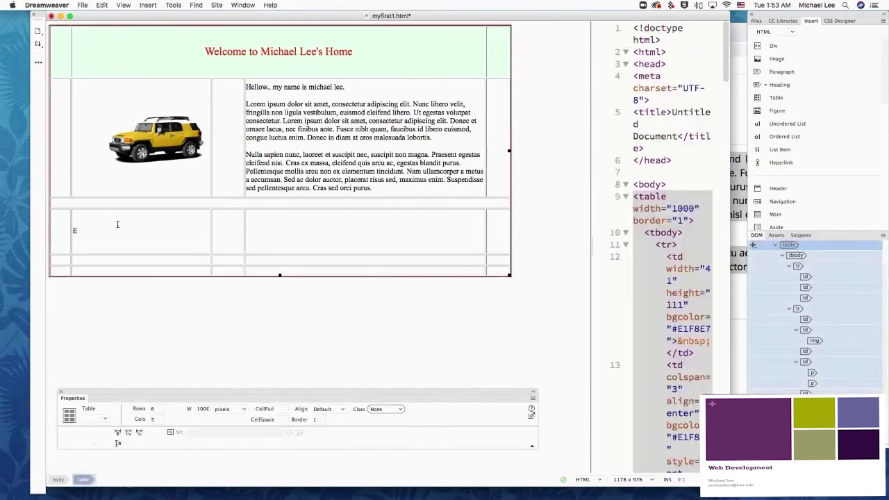
pyautogui.click(98, 231)
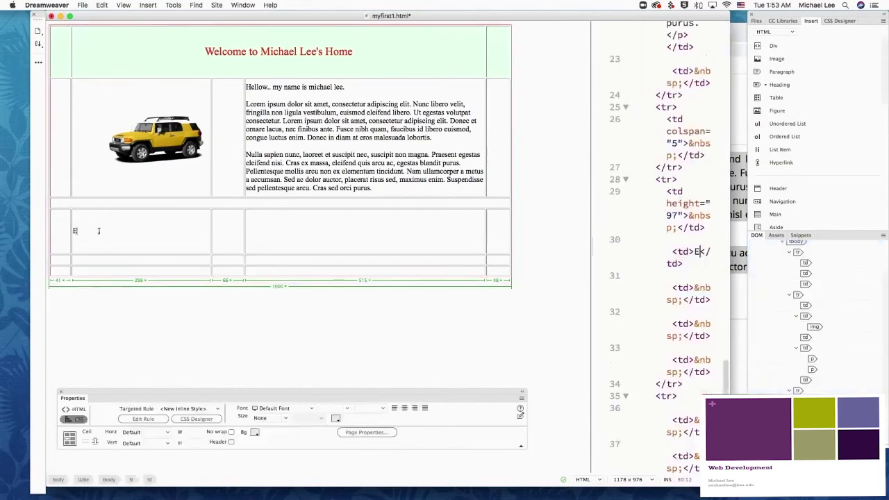
pyautogui.click(166, 447)
pyautogui.click(157, 457)
# Step: Complete the heading as 'EDUCATION' and add a new empty paragraph below it
pyautogui.write('U')
pyautogui.press('BackSpace')
pyautogui.write('DU')
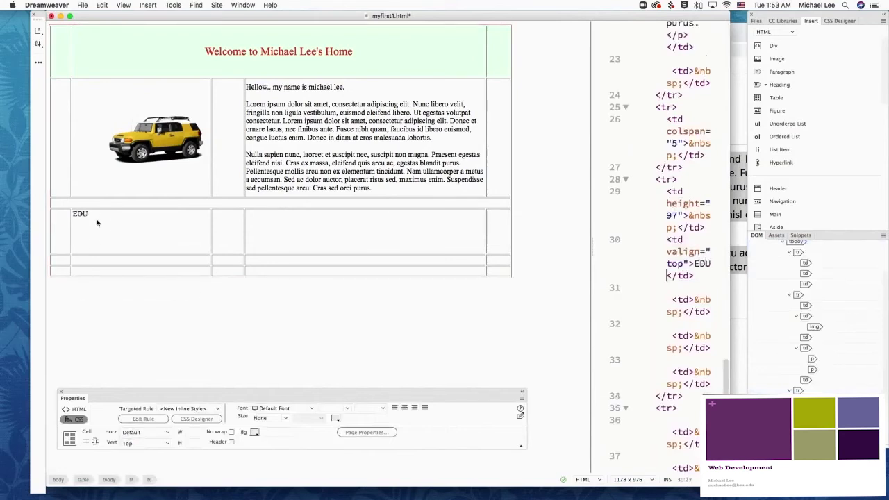
pyautogui.write('CATION')
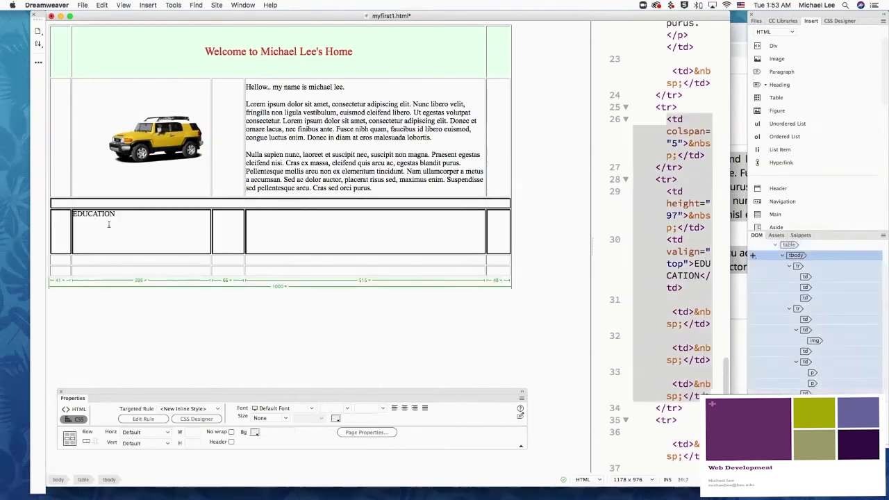
pyautogui.moveTo(117, 214); pyautogui.dragTo(73, 213)
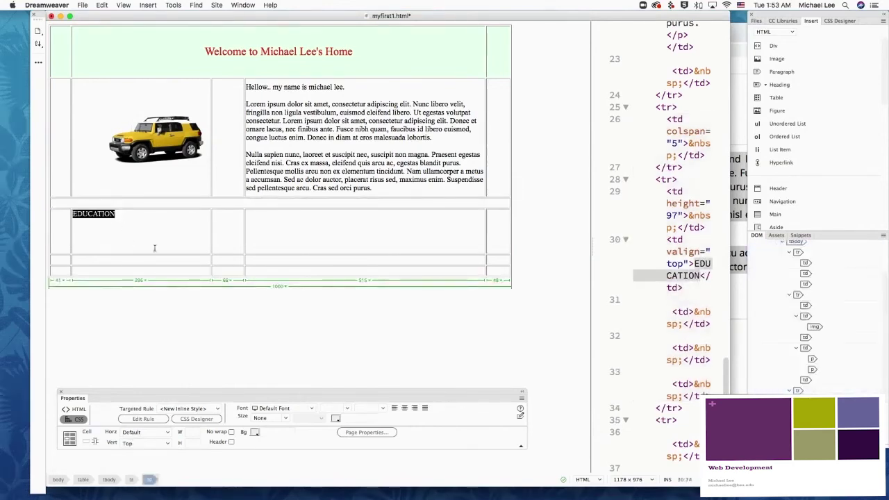
pyautogui.click(133, 213)
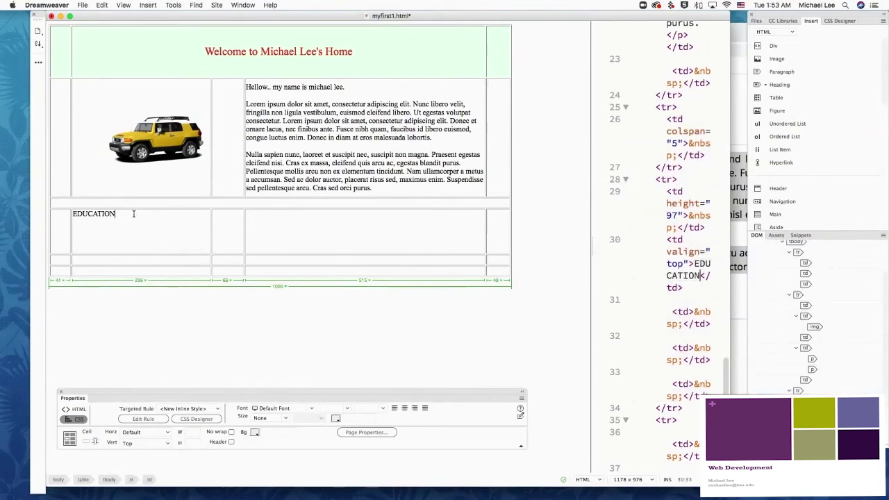
pyautogui.press('Return')
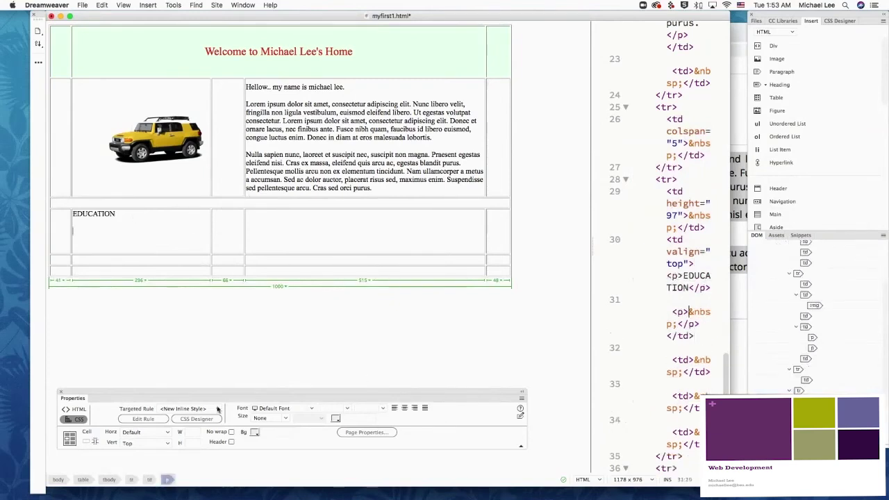
# Step: Create an unordered list with 'ABC High school' and 'Ball State University' under EDUCATION
pyautogui.click(77, 410)
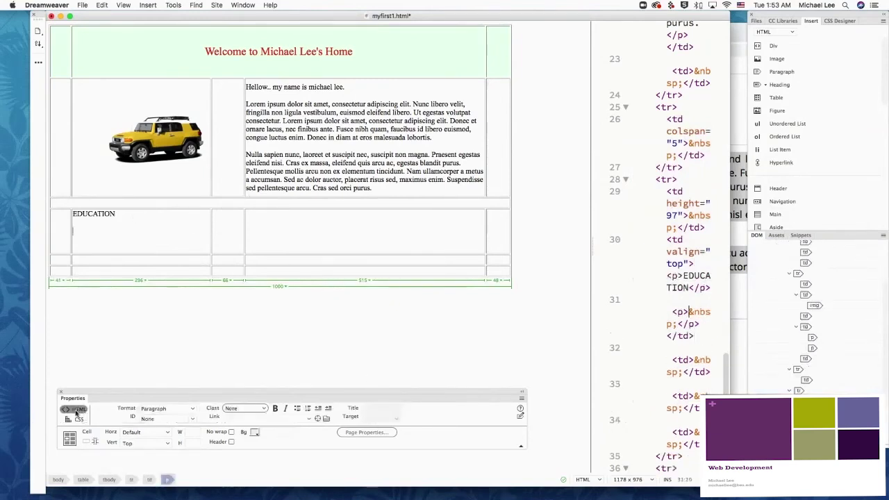
pyautogui.click(296, 410)
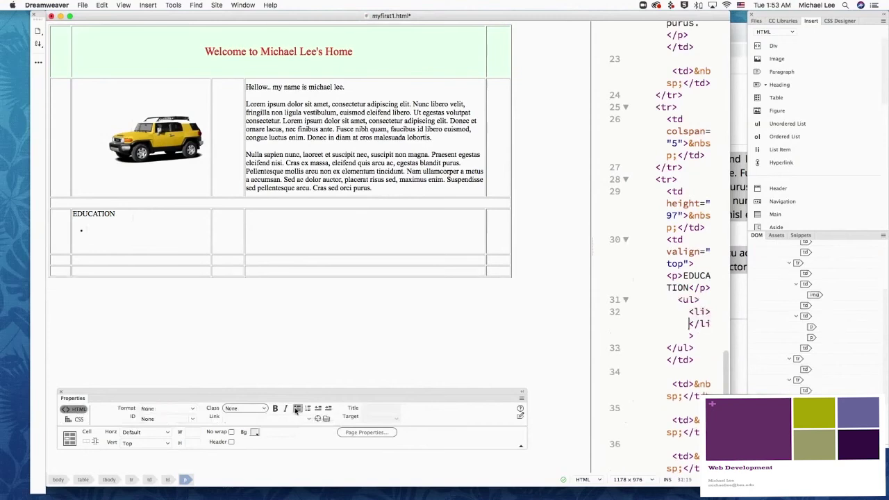
pyautogui.write('ABC Hig')
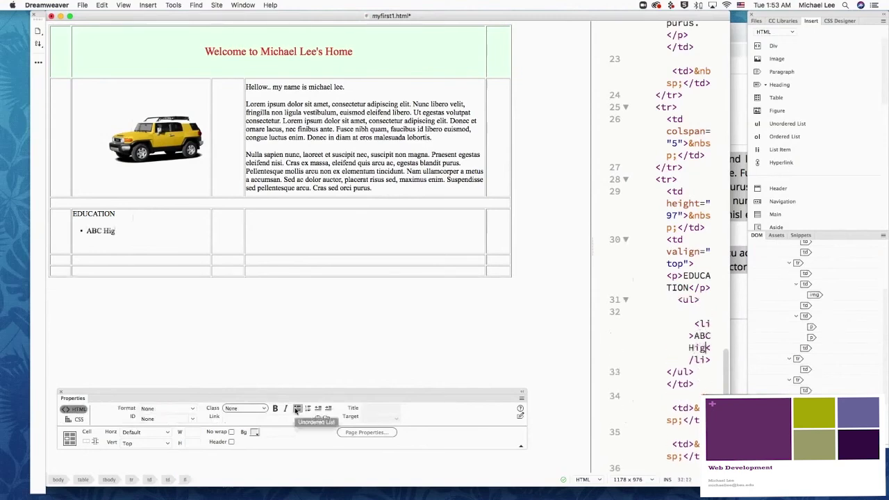
pyautogui.write('h sx')
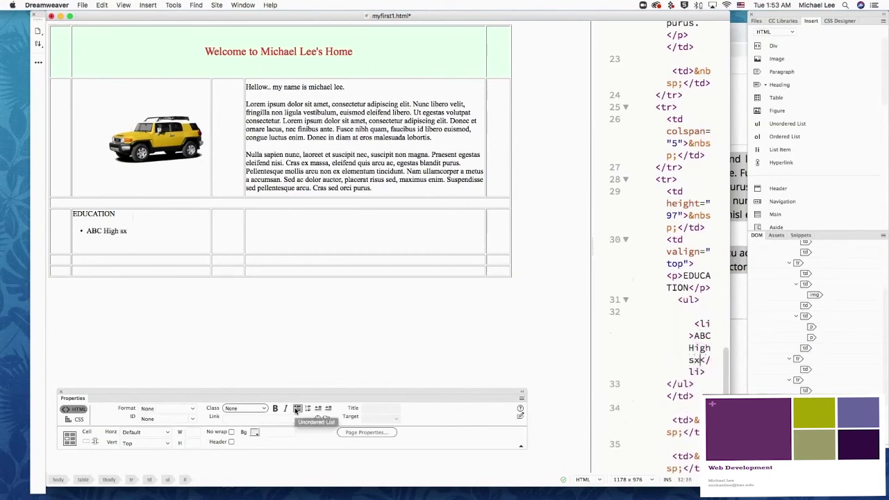
pyautogui.press('BackSpace')
pyautogui.write('chool')
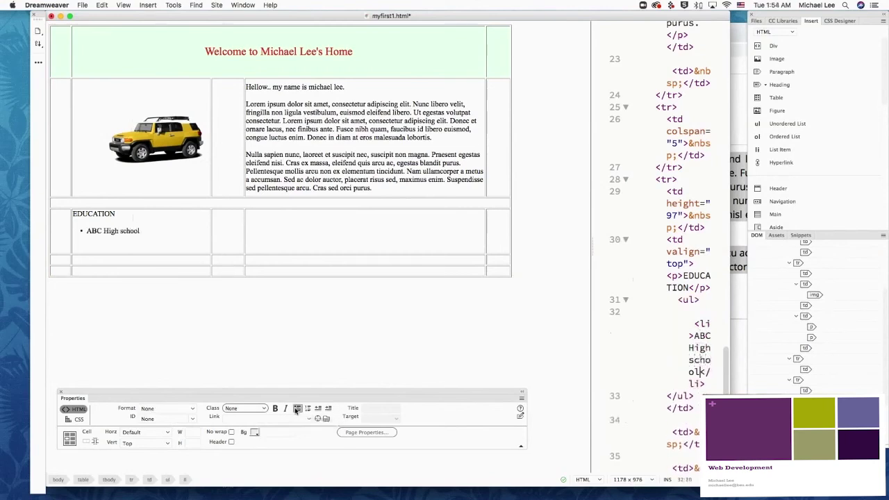
pyautogui.press('Return')
pyautogui.write('Ball S')
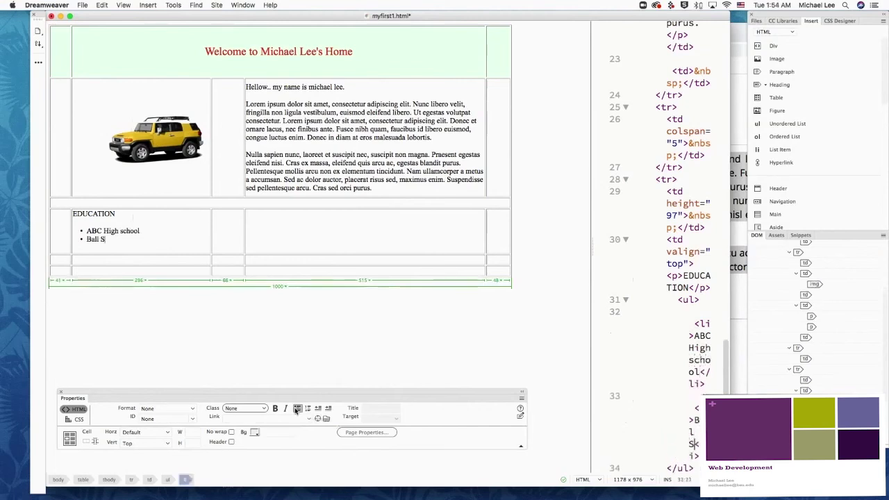
pyautogui.write('tate Univer')
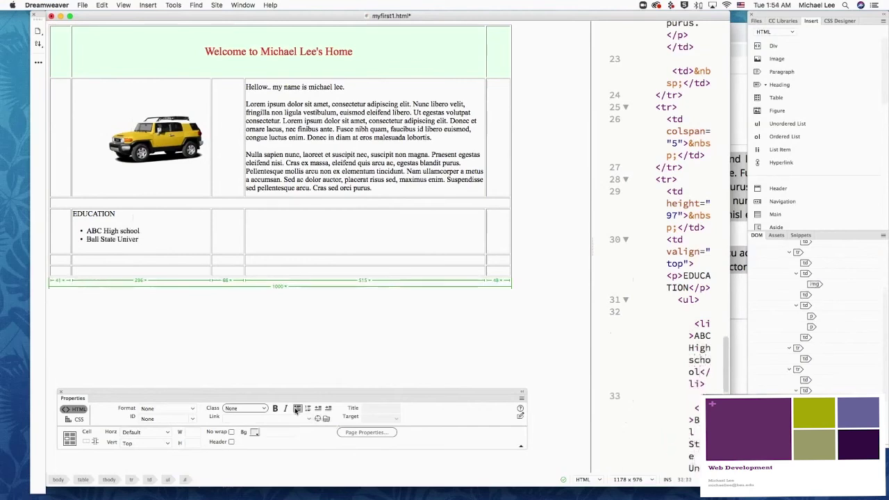
pyautogui.press('BackSpace')
pyautogui.press('BackSpace')
pyautogui.press('BackSpace')
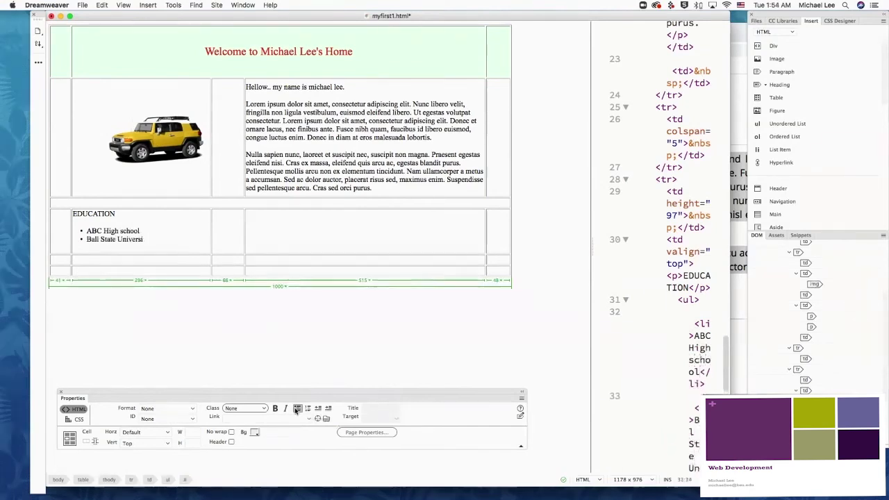
pyautogui.write('ty')
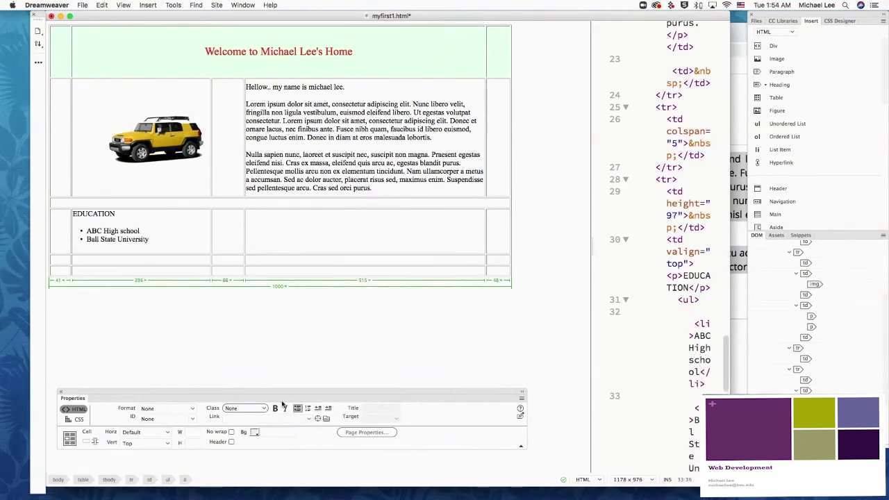
pyautogui.click(355, 234)
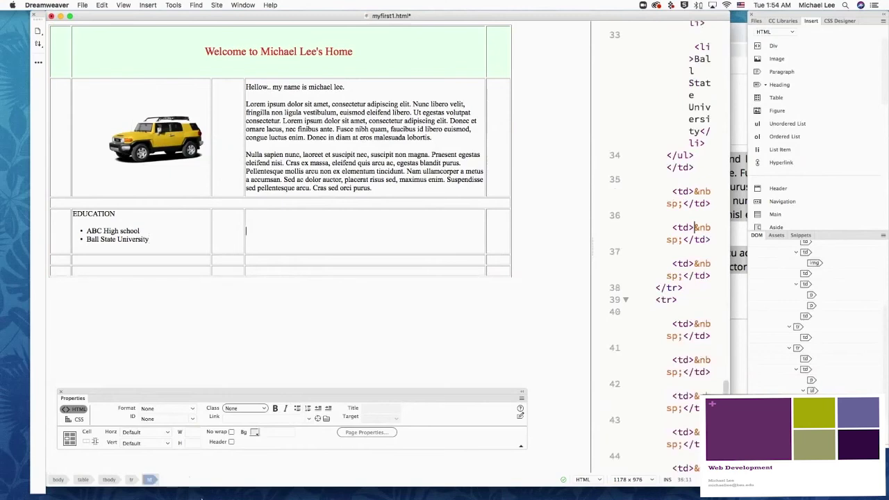
# Step: Insert the HS6A7196.jpg door photo into the cell beside the EDUCATION list
pyautogui.moveTo(132, 495)
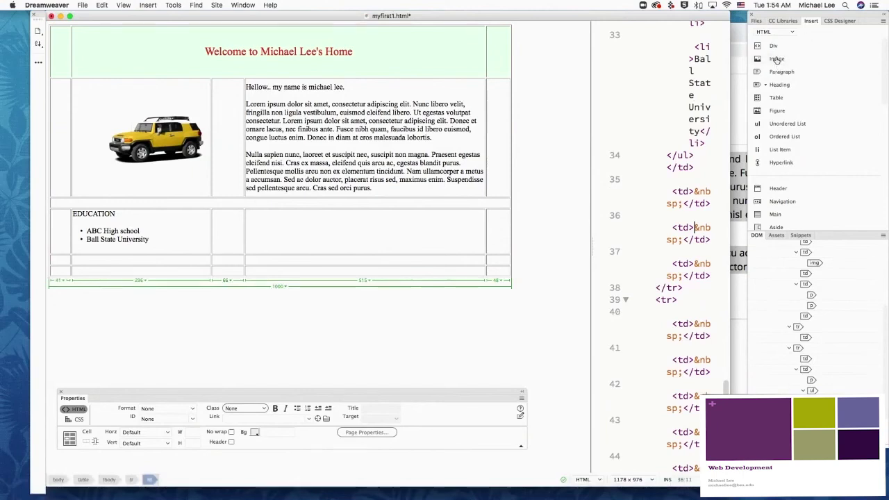
pyautogui.click(776, 58)
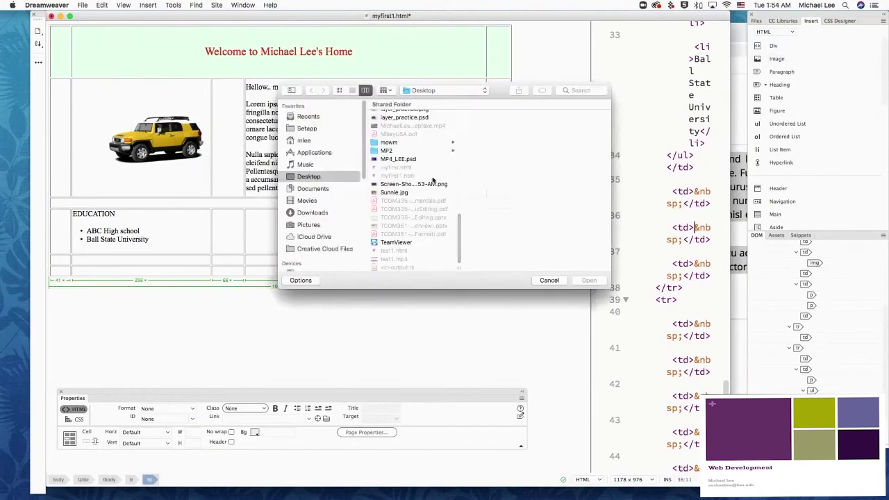
pyautogui.scroll(5, 430, 188)
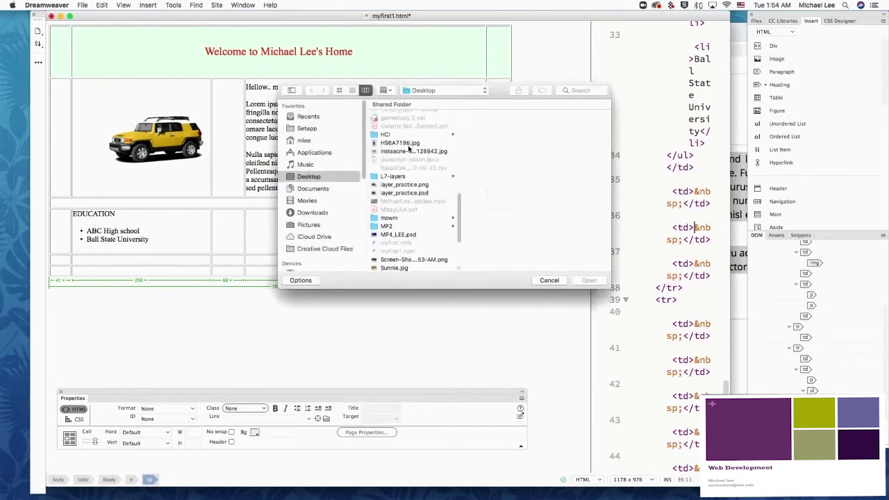
pyautogui.click(403, 143)
pyautogui.click(589, 281)
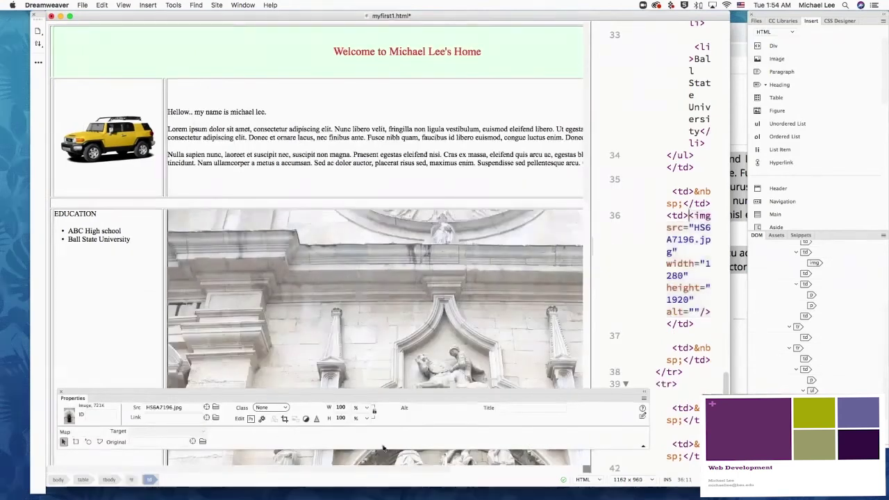
pyautogui.click(341, 408)
pyautogui.press('Return')
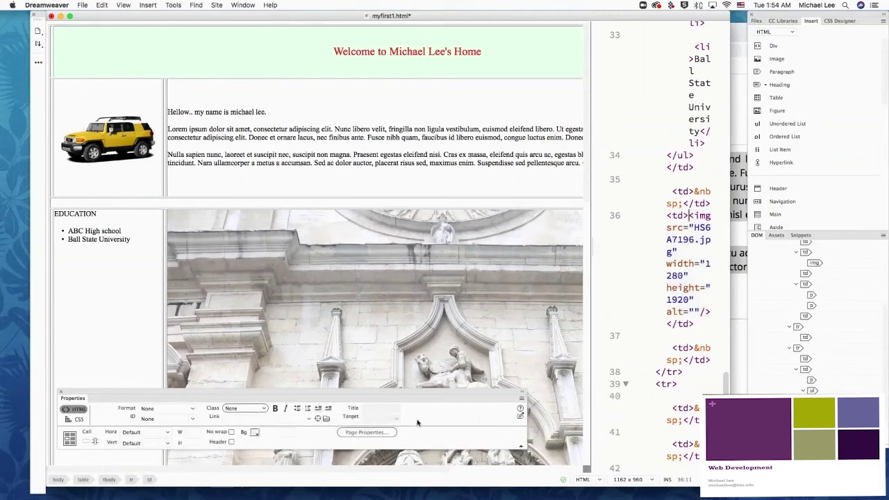
# Step: Set the door photo's width and height to 30% each
pyautogui.click(296, 331)
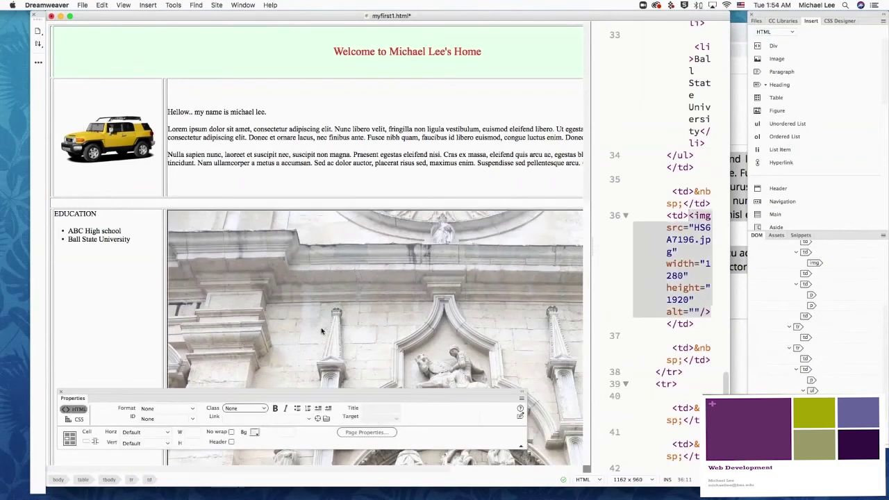
pyautogui.click(333, 304)
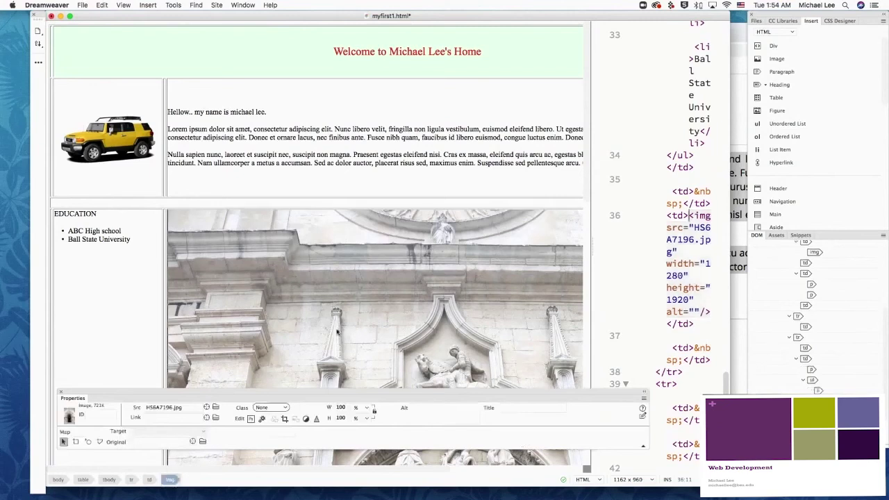
pyautogui.doubleClick(341, 408)
pyautogui.write('30')
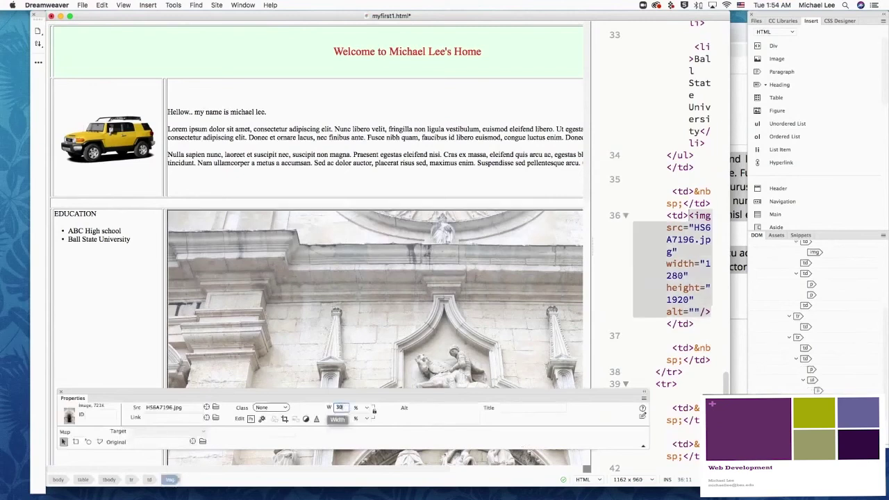
pyautogui.press('Return')
pyautogui.doubleClick(337, 418)
pyautogui.write('30')
pyautogui.press('Return')
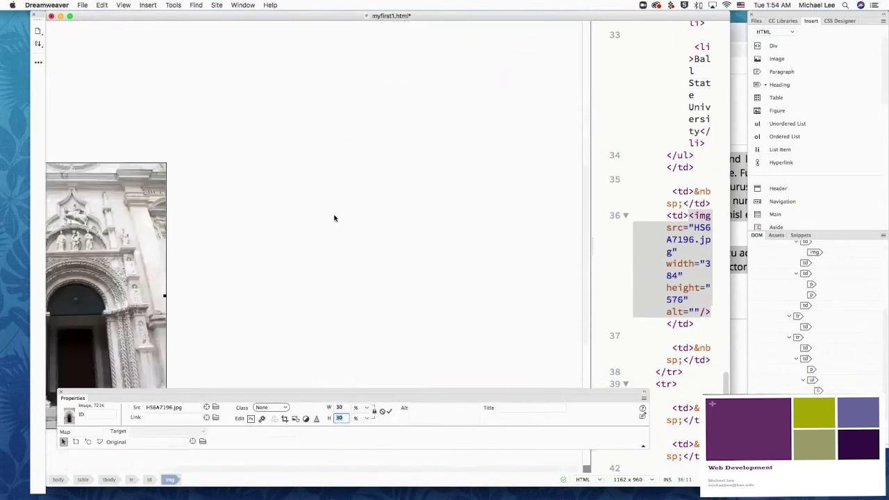
pyautogui.click(345, 226)
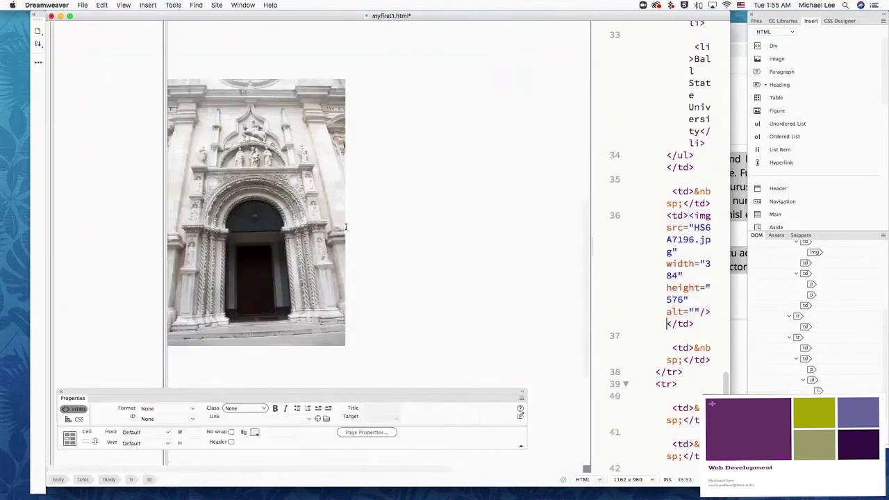
pyautogui.click(175, 72)
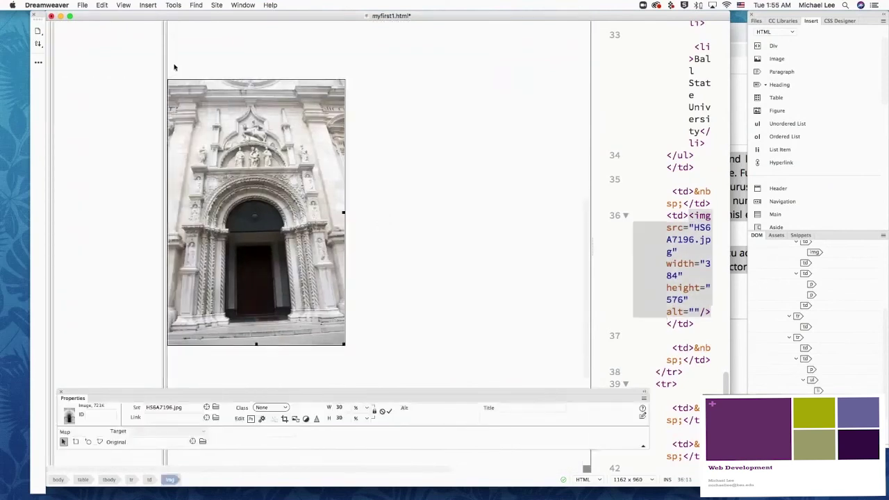
pyautogui.click(214, 66)
# Step: Drag the door photo's corner handle to shrink it to about half size, 146×219
pyautogui.click(363, 310)
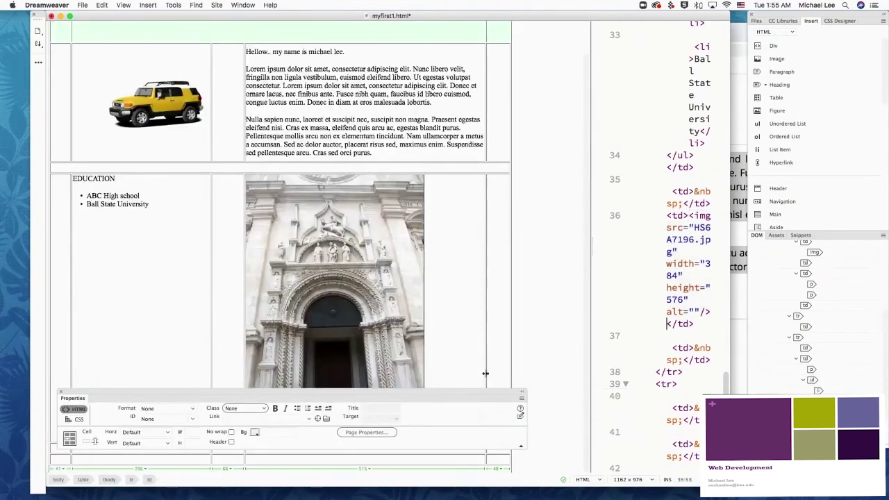
pyautogui.click(418, 267)
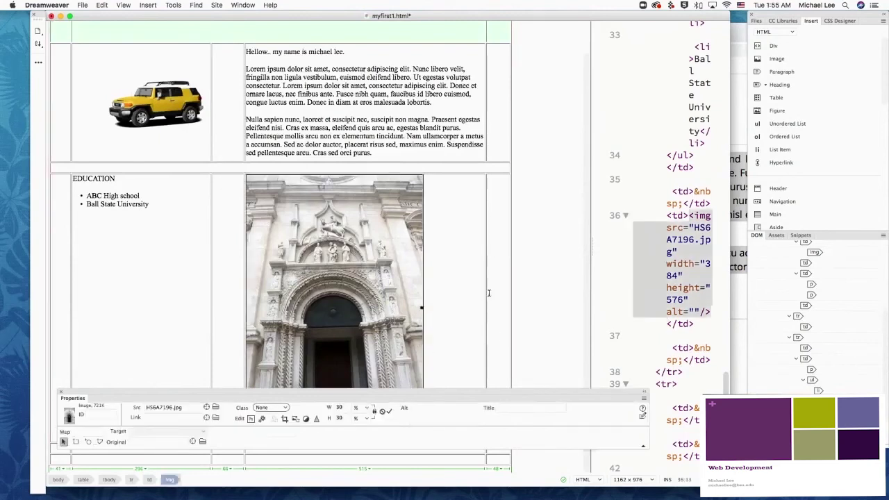
pyautogui.moveTo(490, 391); pyautogui.dragTo(513, 456)
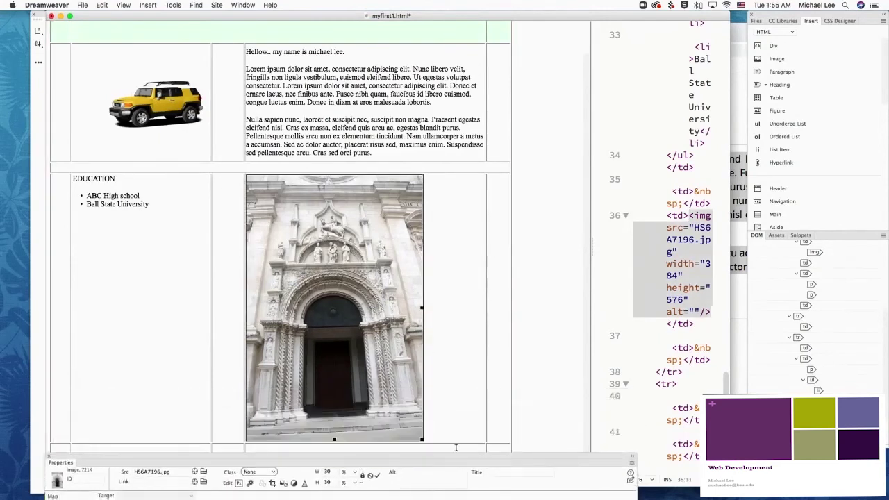
pyautogui.moveTo(421, 439); pyautogui.dragTo(310, 191)
pyautogui.click(410, 294)
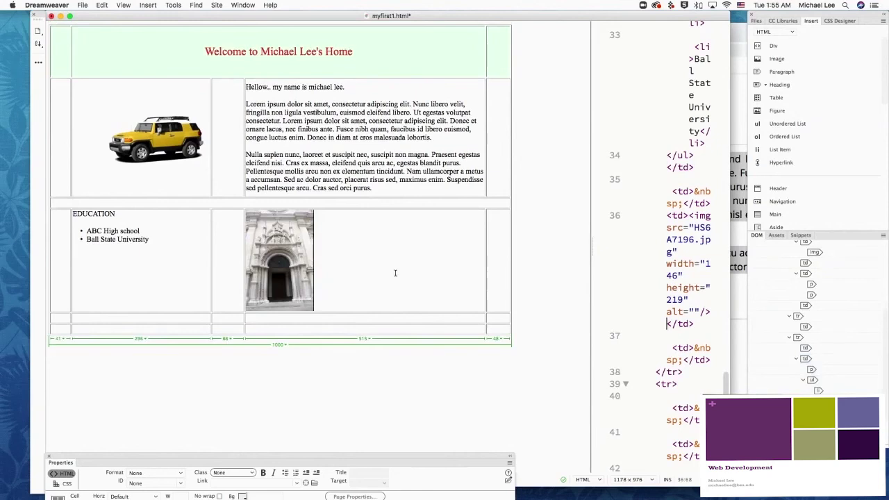
# Step: Right-align the door photo within its cell via the CSS properties
pyautogui.moveTo(248, 457); pyautogui.dragTo(250, 413)
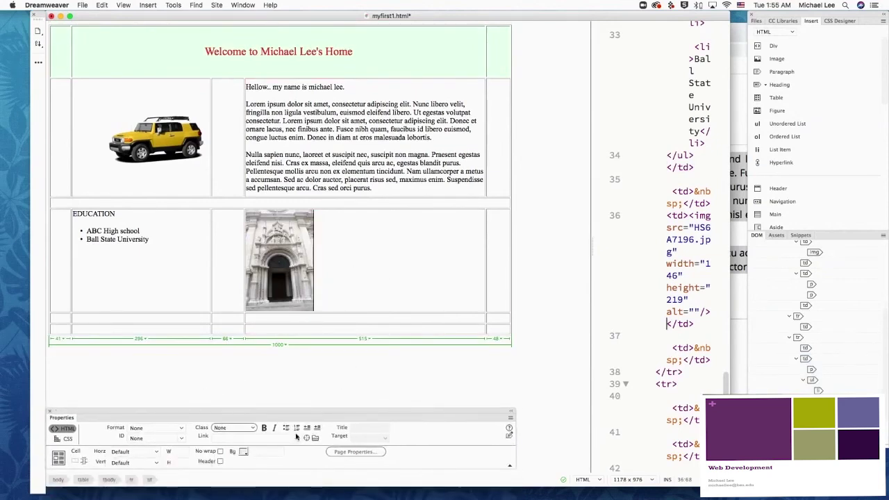
pyautogui.click(61, 440)
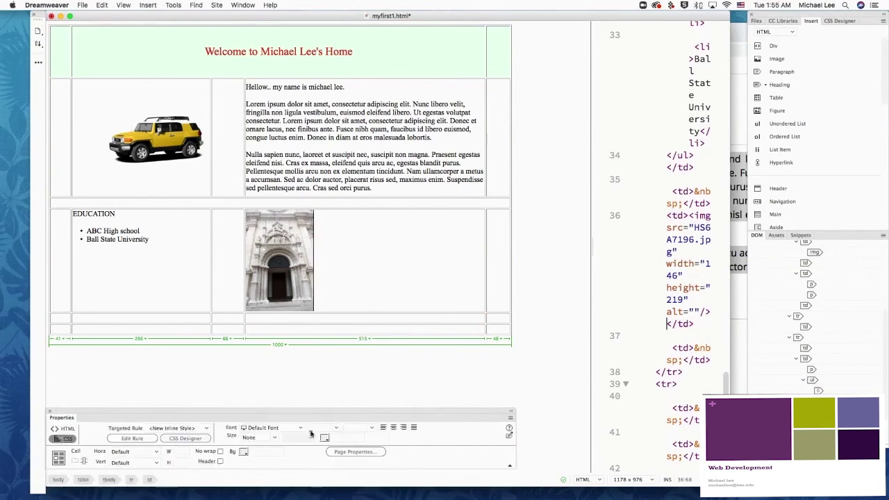
pyautogui.click(403, 428)
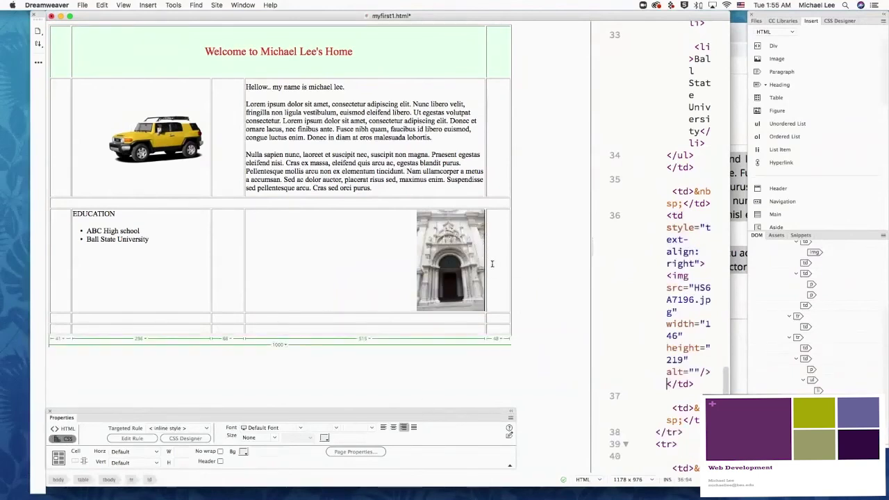
pyautogui.click(778, 60)
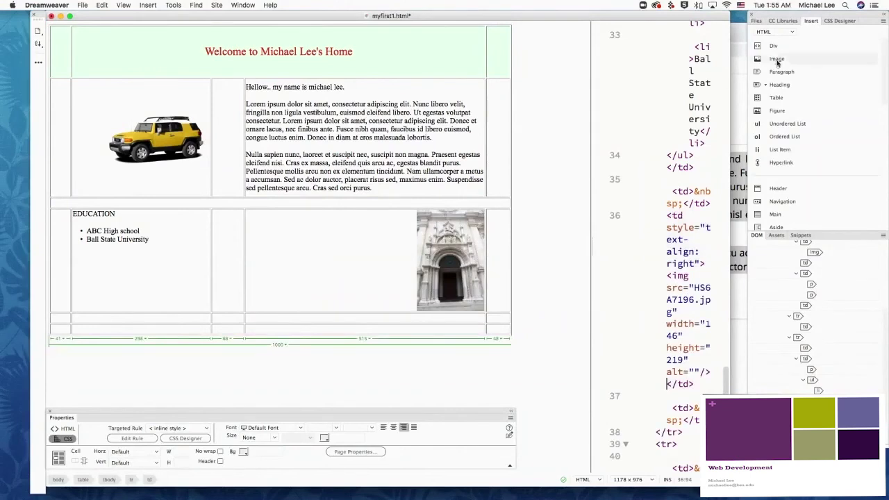
# Step: Insert layer_practice.png into the cell beside the door photo
pyautogui.moveTo(460, 147); pyautogui.dragTo(459, 229)
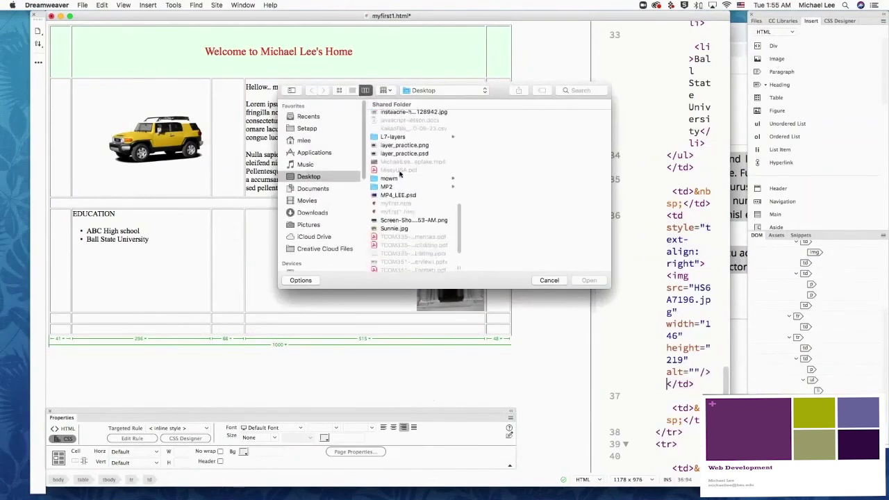
pyautogui.click(407, 146)
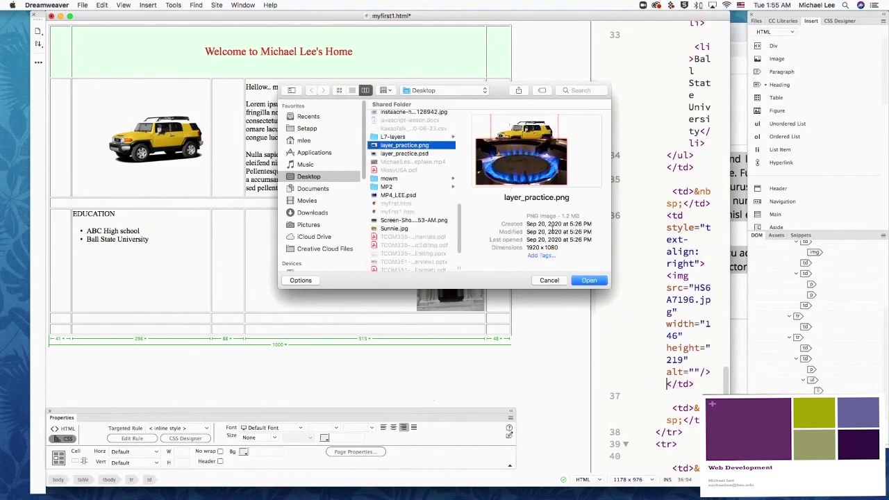
pyautogui.click(591, 284)
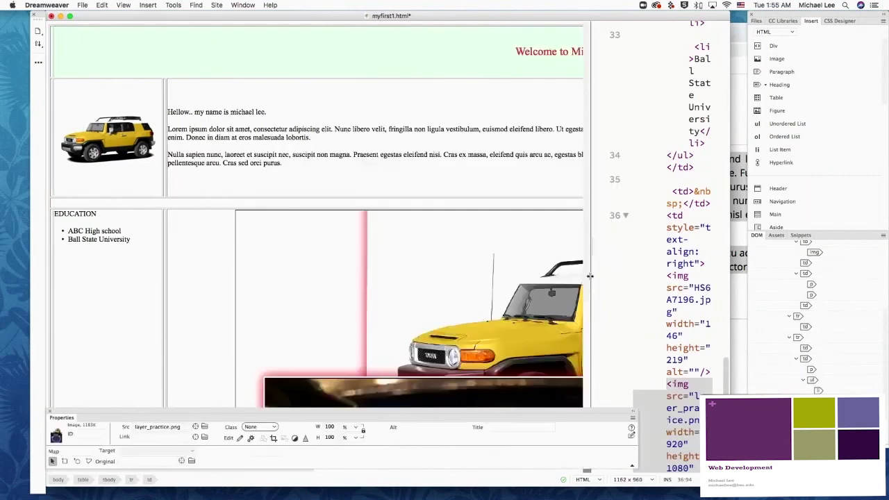
# Step: Scale the new layer_practice.png image to 20% width (384×216)
pyautogui.scroll(-3, 425, 326)
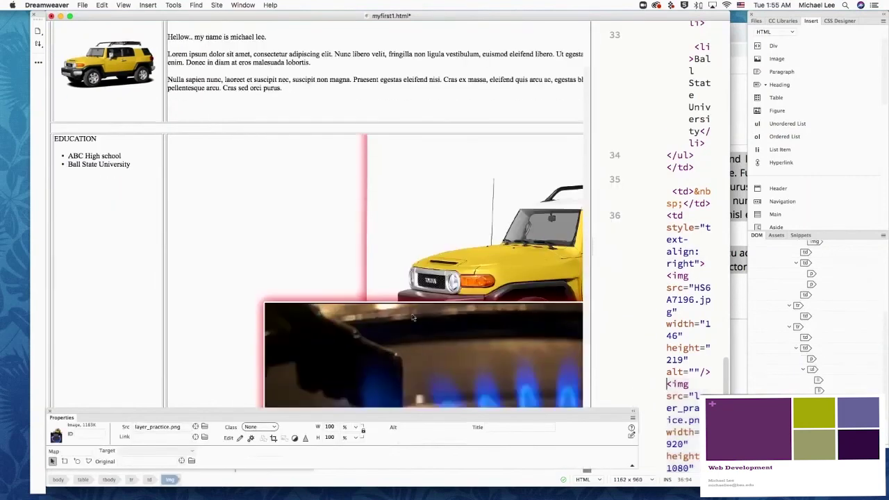
pyautogui.doubleClick(336, 427)
pyautogui.write('20')
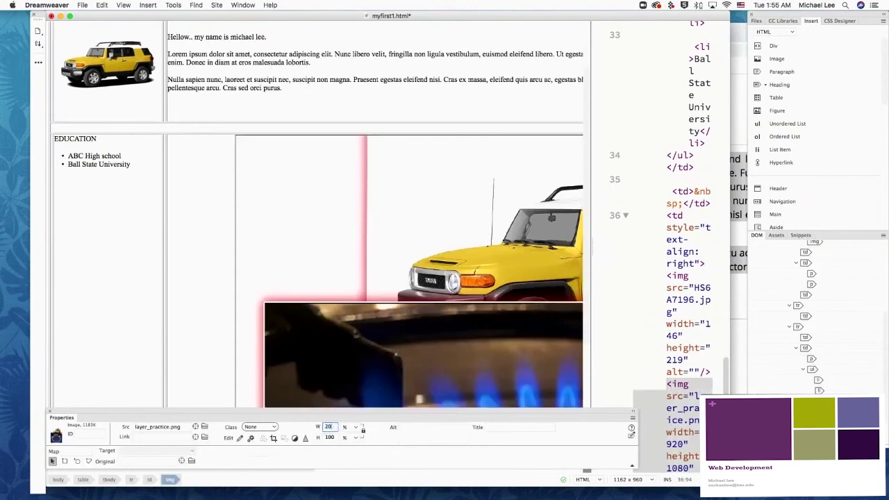
pyautogui.press('Return')
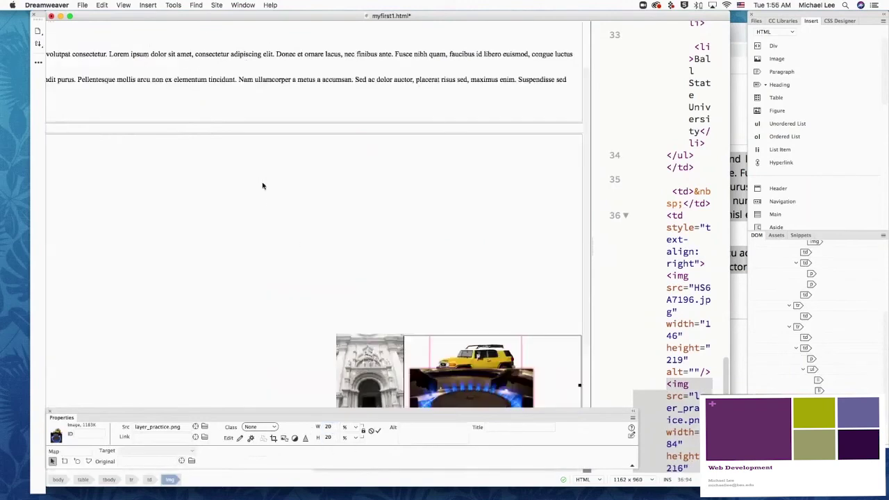
pyautogui.click(261, 184)
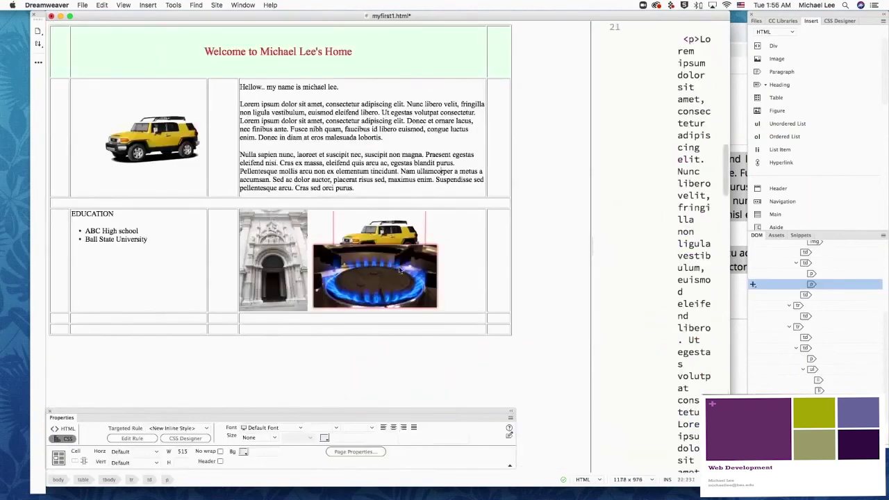
pyautogui.click(448, 259)
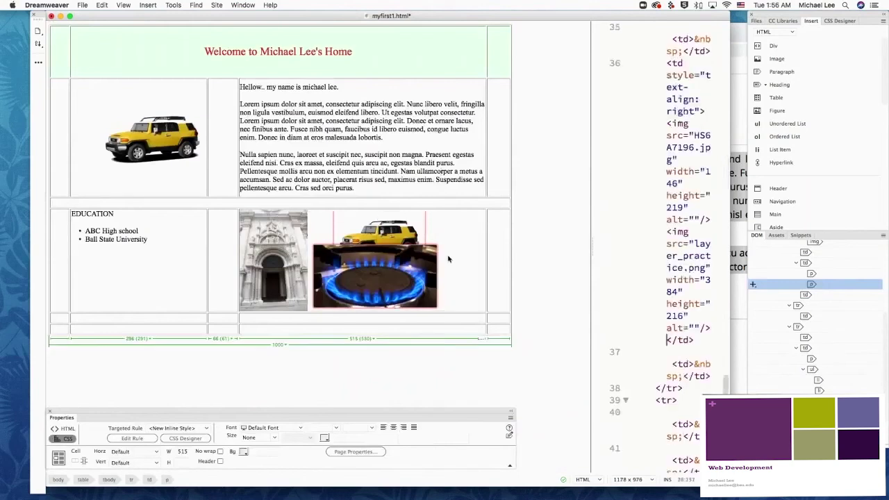
pyautogui.click(318, 264)
pyautogui.click(436, 361)
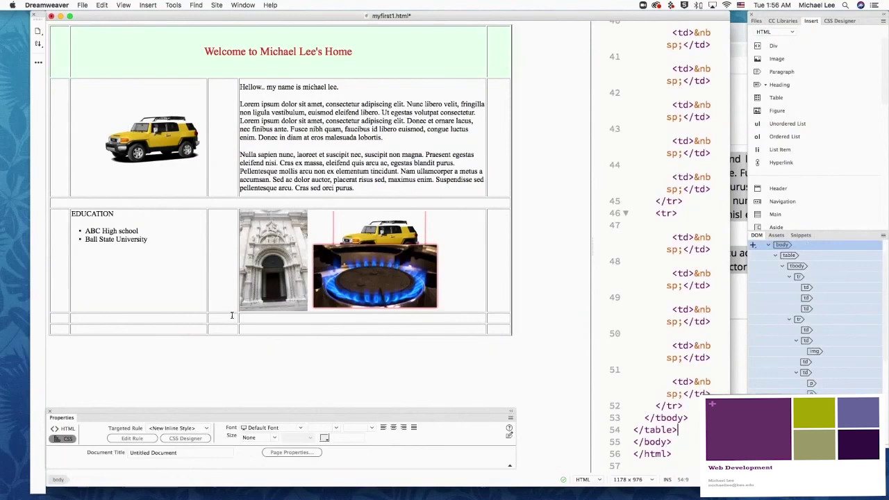
# Step: Give the car-and-intro row a light cyan #8FF7ED background
pyautogui.click(55, 116)
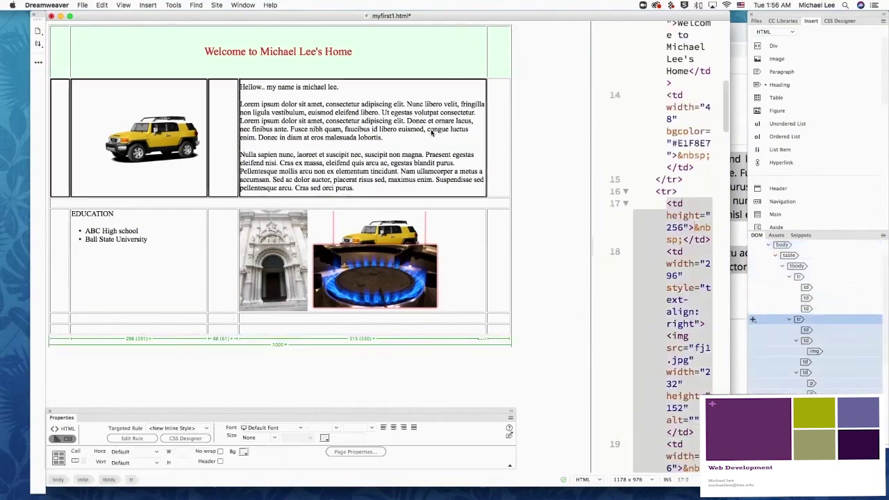
pyautogui.click(99, 128)
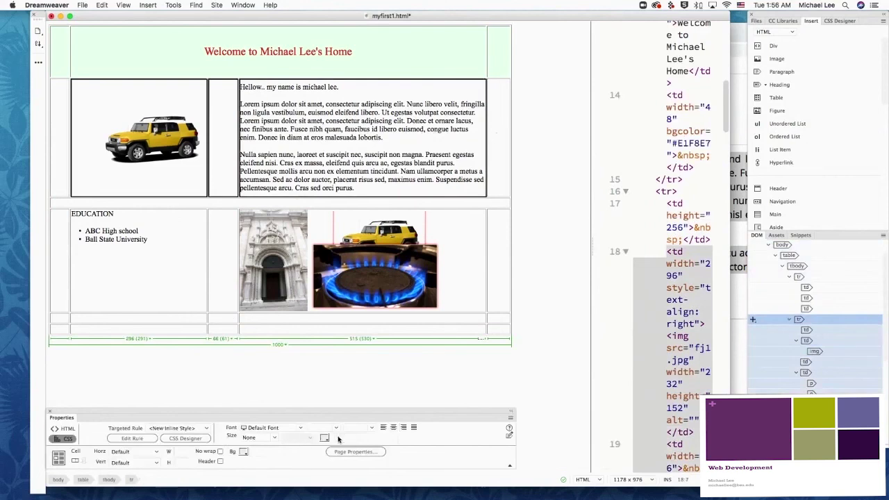
pyautogui.click(61, 429)
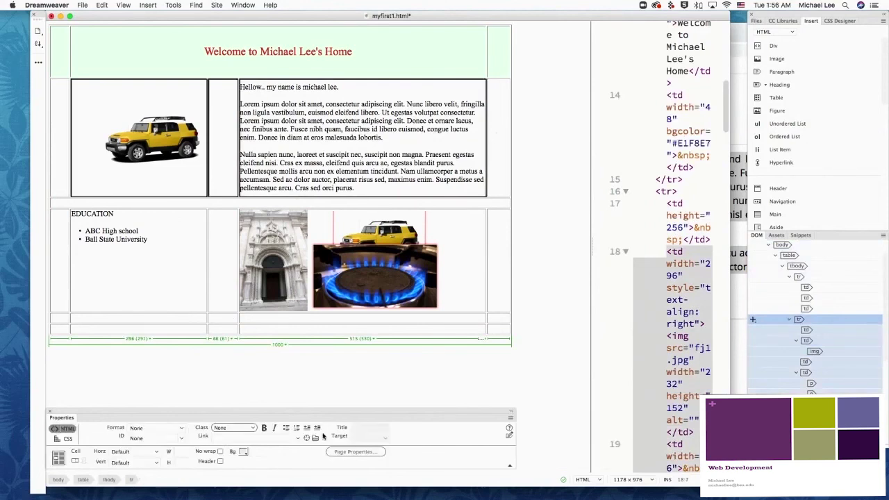
pyautogui.click(244, 451)
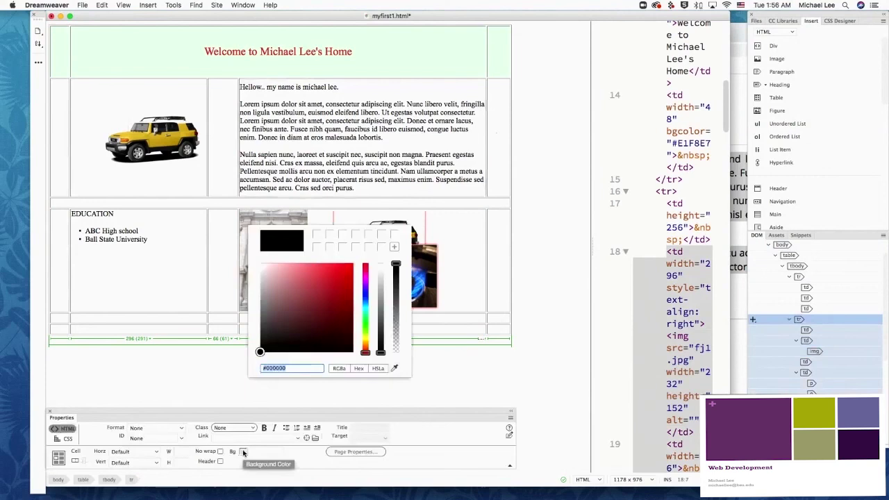
pyautogui.click(366, 309)
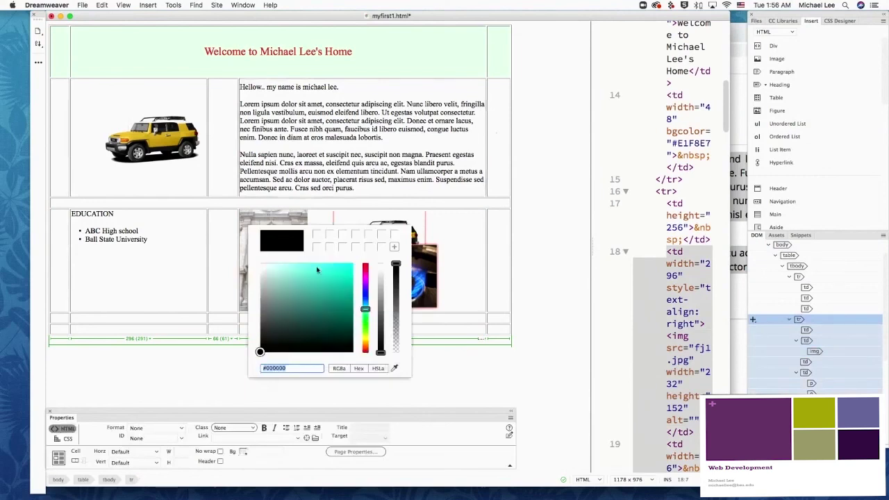
pyautogui.click(299, 266)
pyautogui.click(547, 263)
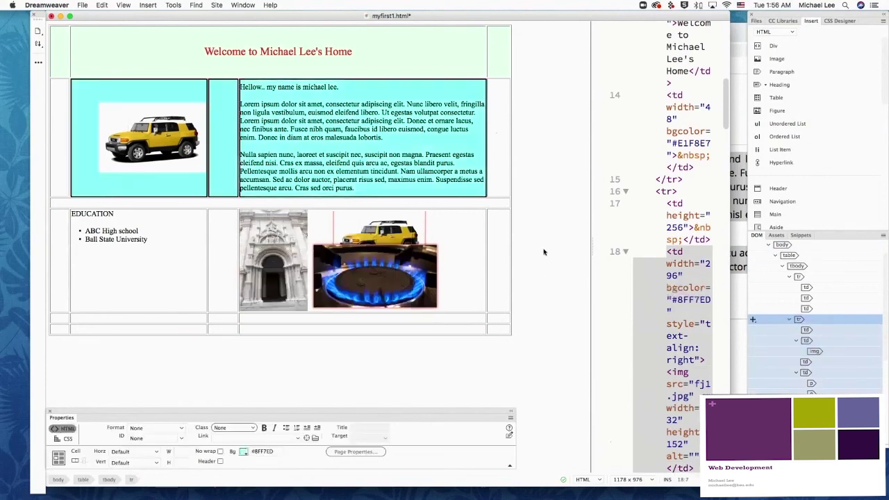
# Step: Give the Education row a light pink #F6BEBF background
pyautogui.click(98, 278)
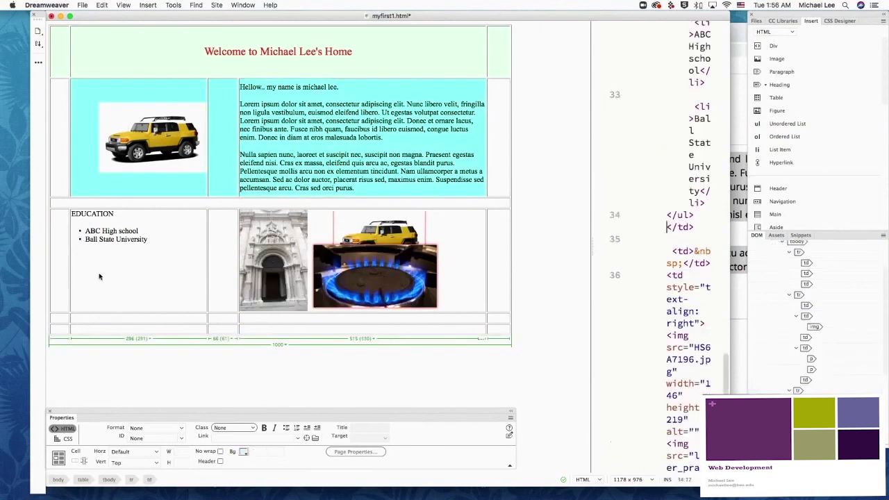
pyautogui.click(75, 214)
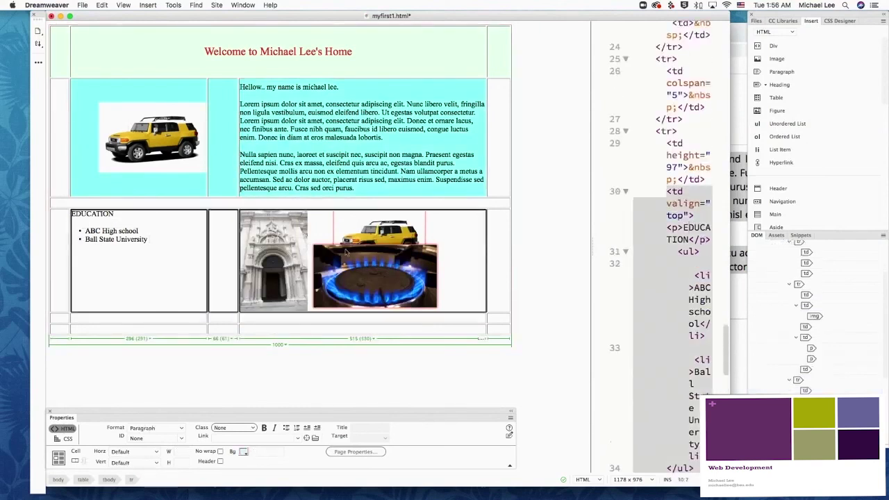
pyautogui.click(243, 452)
pyautogui.moveTo(355, 300)
pyautogui.mouseDown()
pyautogui.moveTo(285, 277)
pyautogui.moveTo(281, 266)
pyautogui.mouseUp()
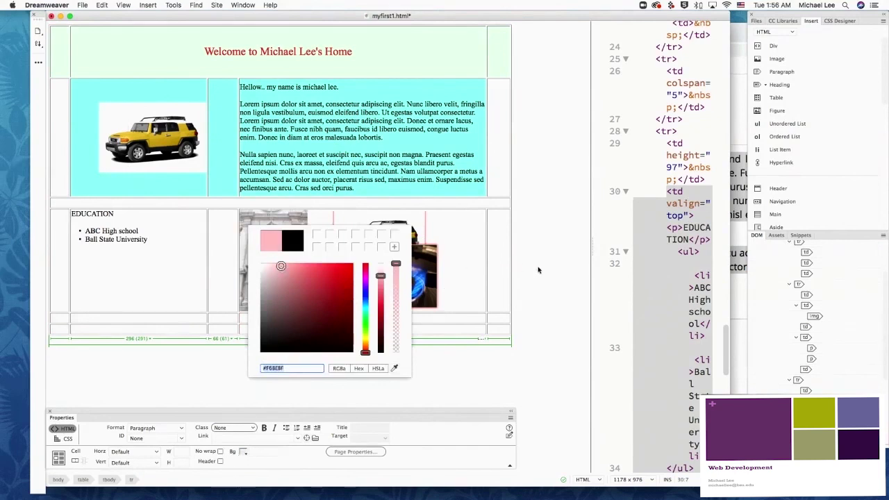
pyautogui.click(539, 271)
pyautogui.click(538, 314)
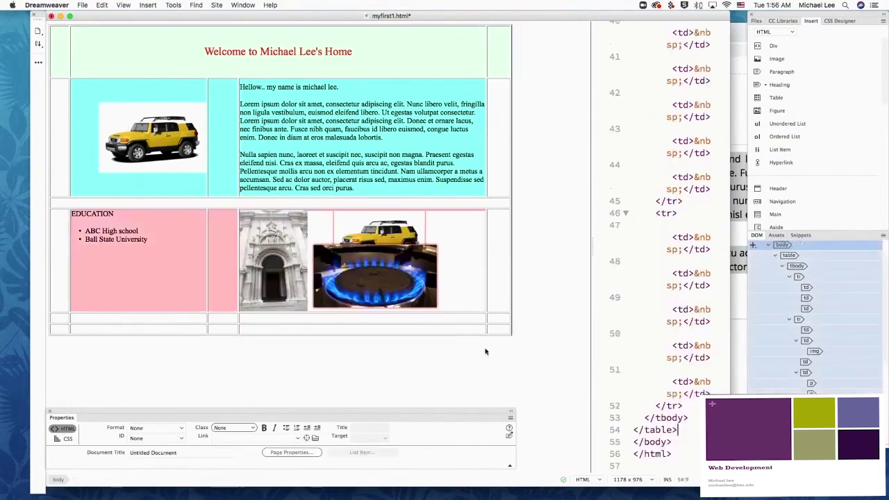
# Step: Save the page and open a Finder window on the Desktop
pyautogui.click(82, 5)
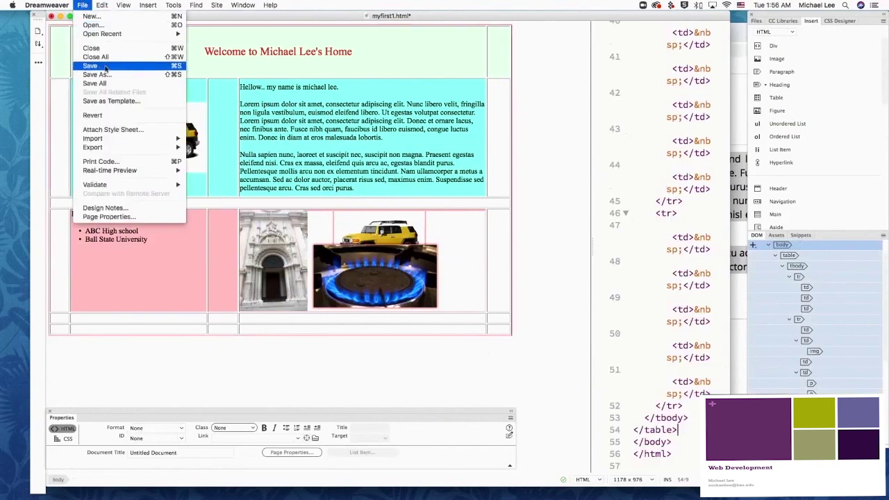
pyautogui.click(106, 68)
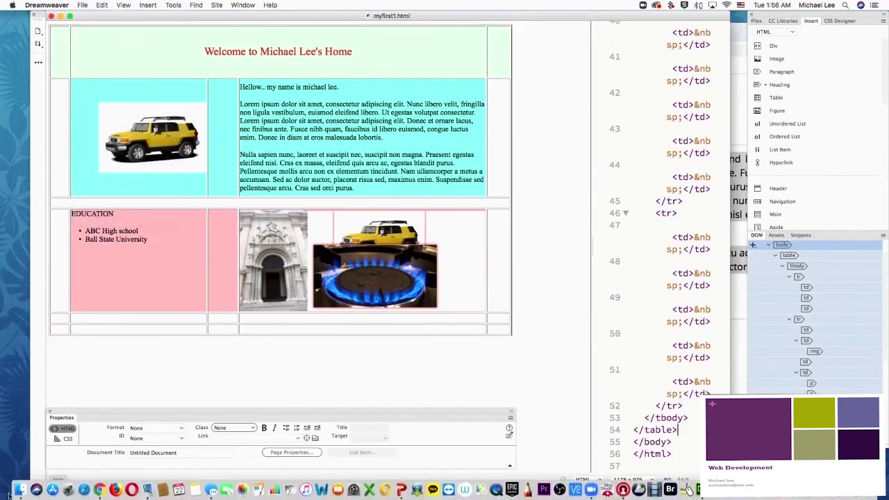
pyautogui.click(21, 491)
pyautogui.click(21, 490)
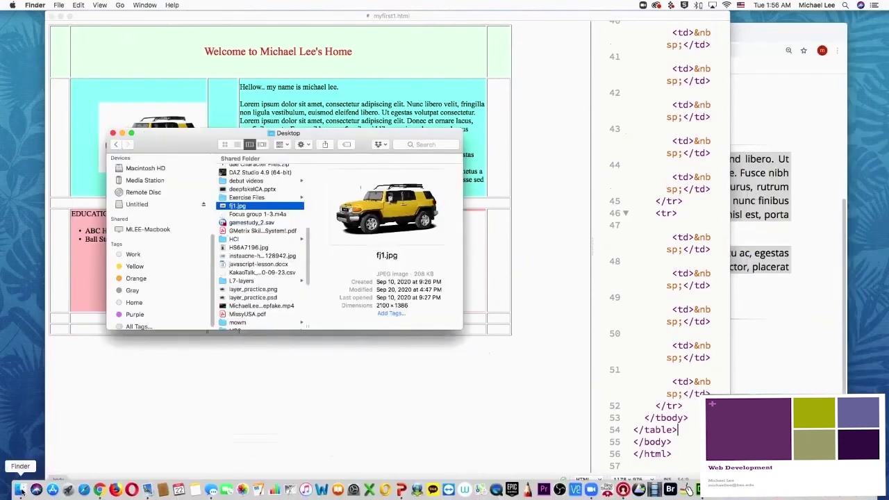
# Step: Select myfirst1.html in the Desktop list with the Chrome window brought up behind it
pyautogui.scroll(-5, 261, 226)
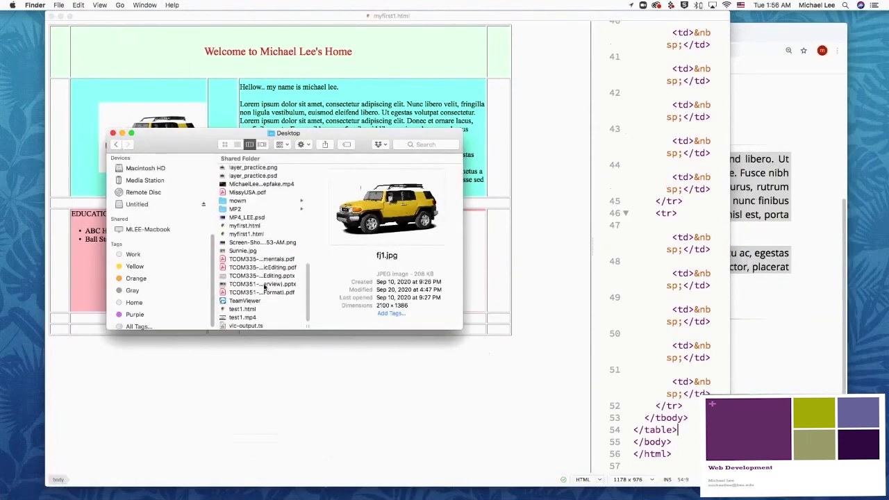
pyautogui.moveTo(306, 132); pyautogui.dragTo(216, 128)
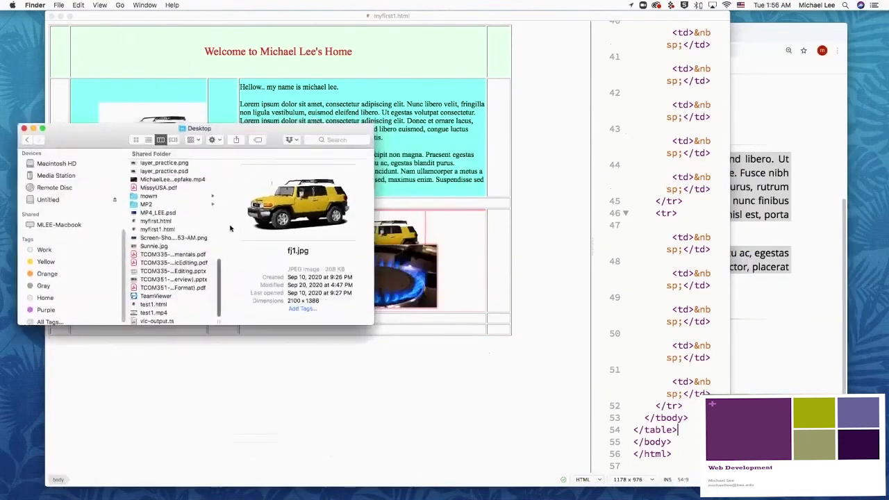
pyautogui.click(153, 230)
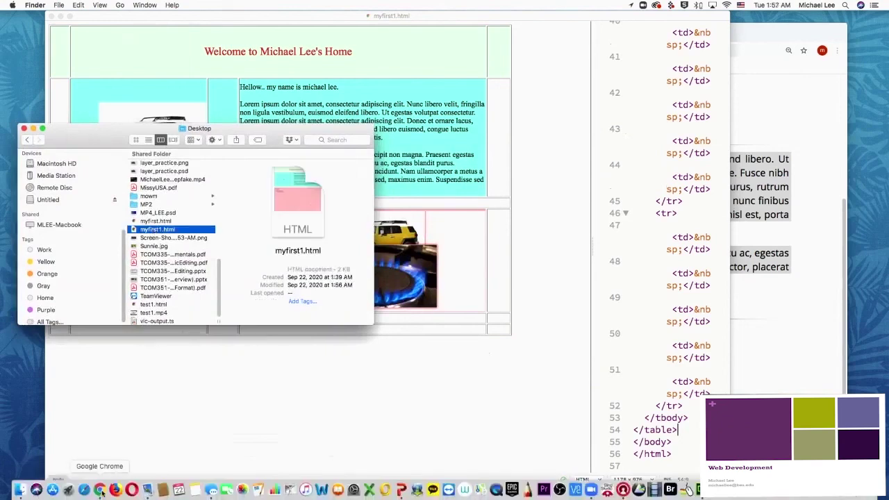
pyautogui.click(100, 491)
pyautogui.click(75, 153)
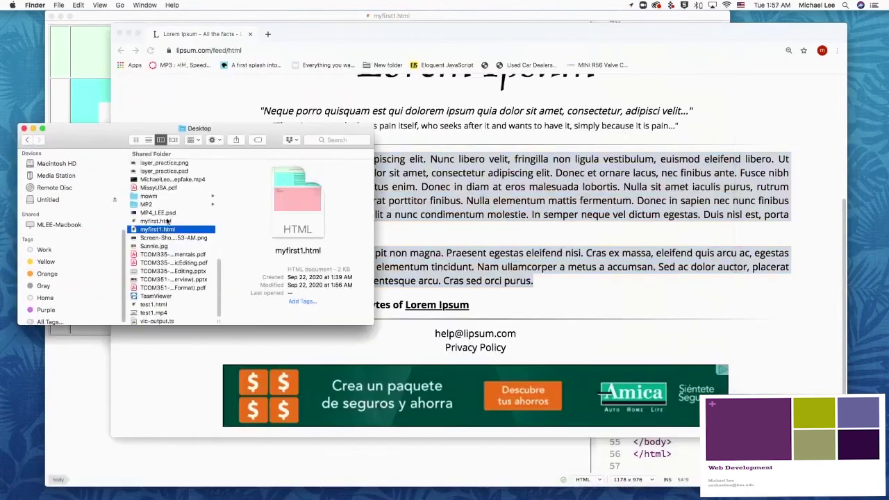
# Step: Preview myfirst1.html in a new Chrome tab, dismiss Translate, and review the whole page
pyautogui.moveTo(177, 229); pyautogui.dragTo(509, 173)
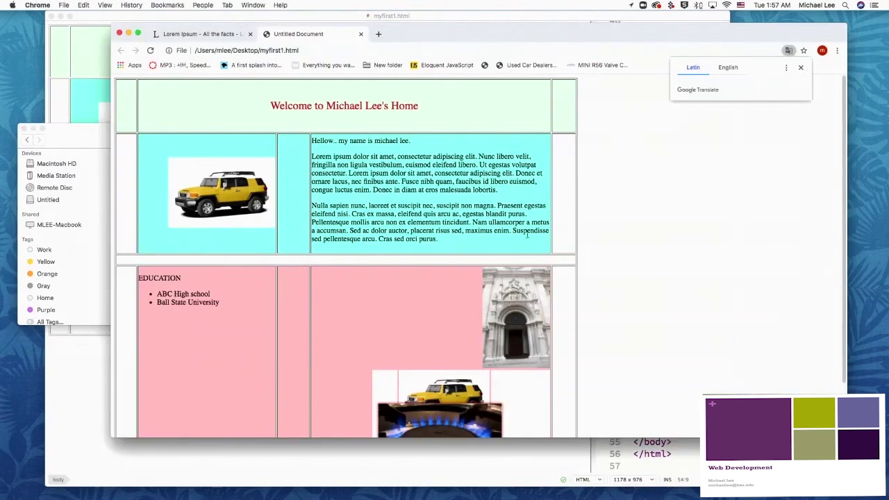
pyautogui.scroll(-3, 509, 174)
pyautogui.click(801, 68)
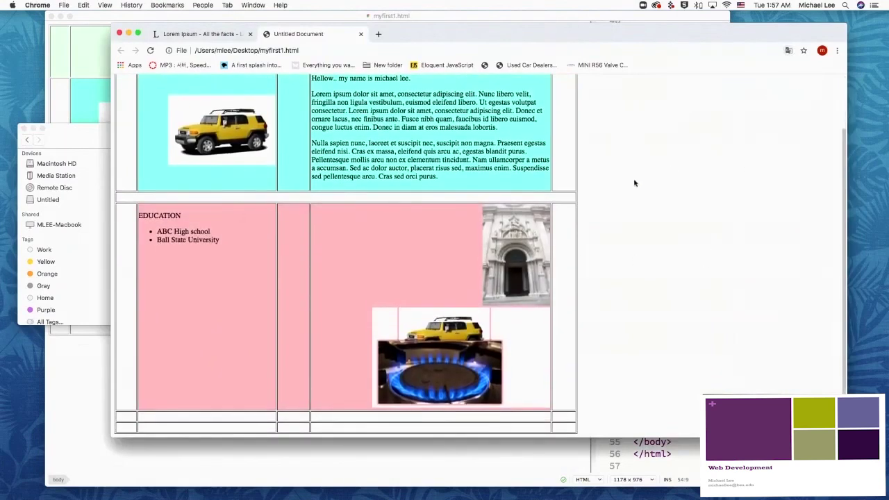
pyautogui.scroll(3, 425, 212)
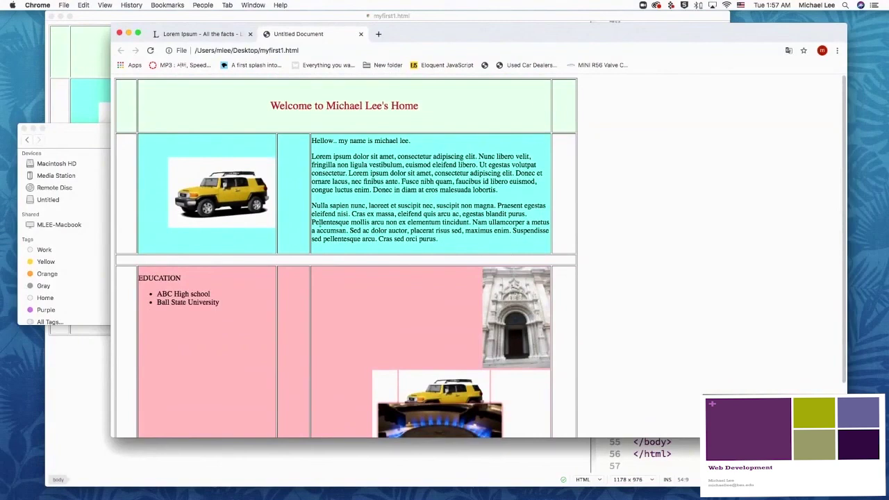
pyautogui.scroll(-2, 310, 222)
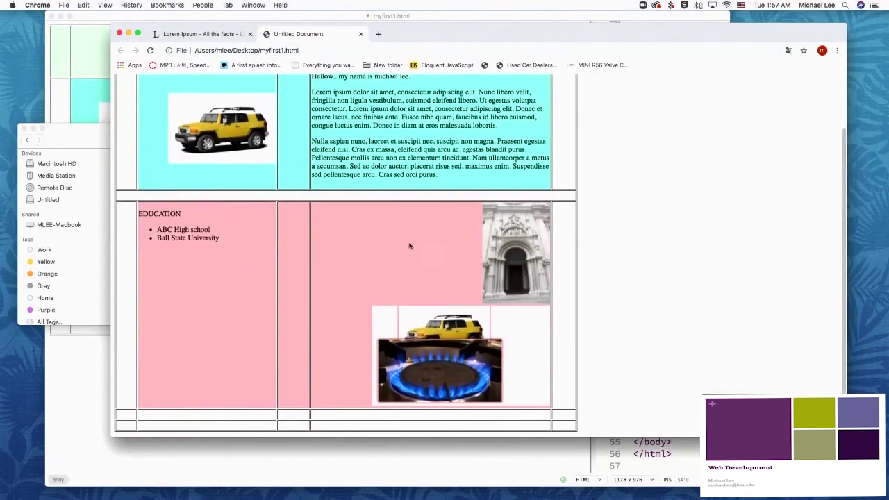
pyautogui.scroll(2, 551, 241)
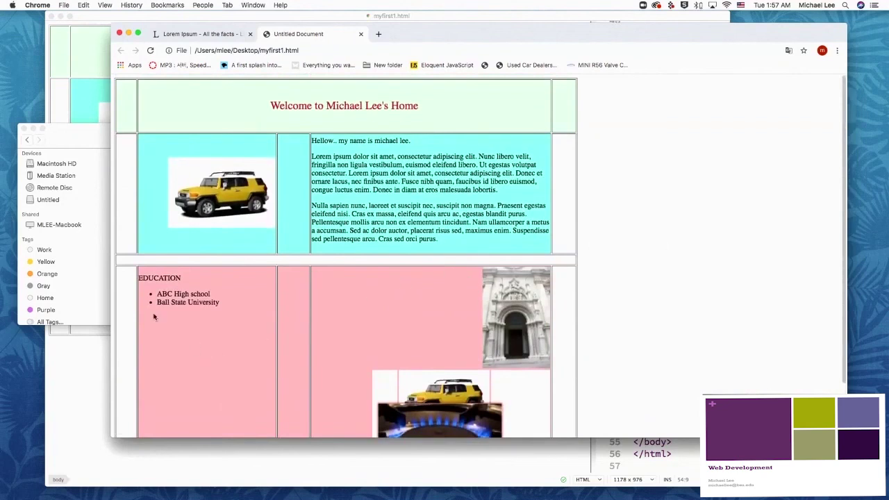
pyautogui.click(89, 357)
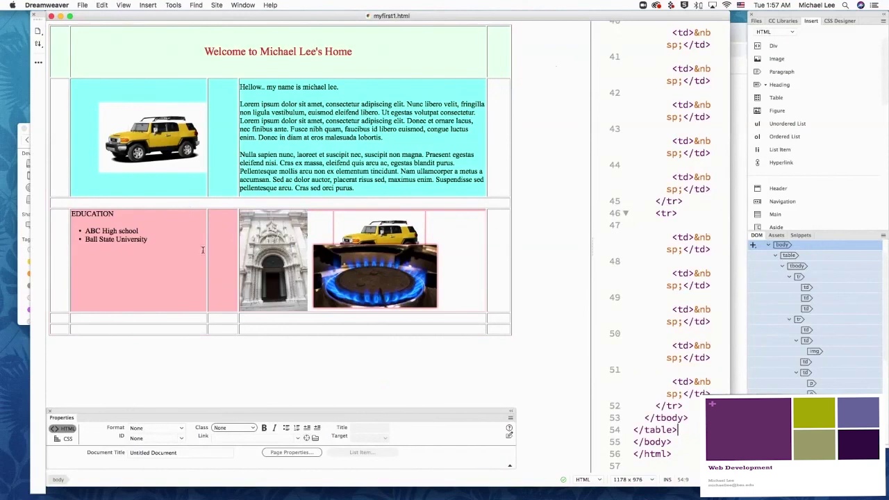
# Step: Select the whole homepage table, with its Properties settings moved into clear view
pyautogui.click(175, 173)
pyautogui.click(323, 162)
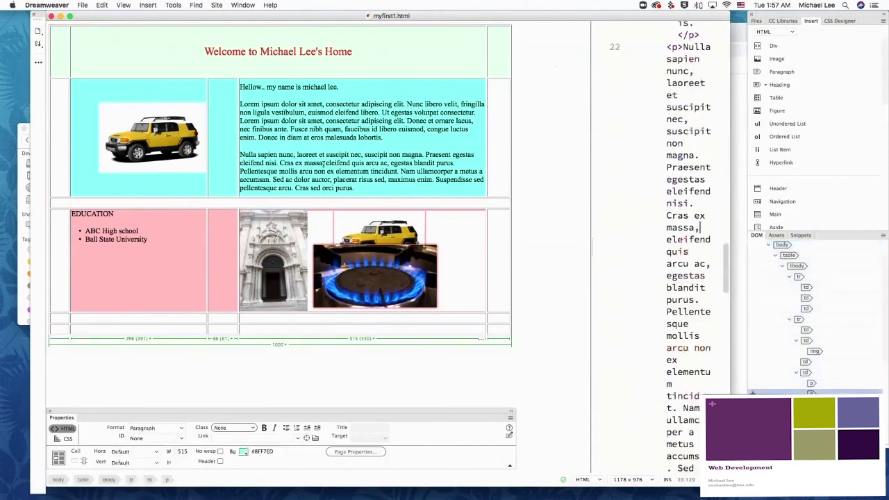
pyautogui.moveTo(128, 414); pyautogui.dragTo(322, 317)
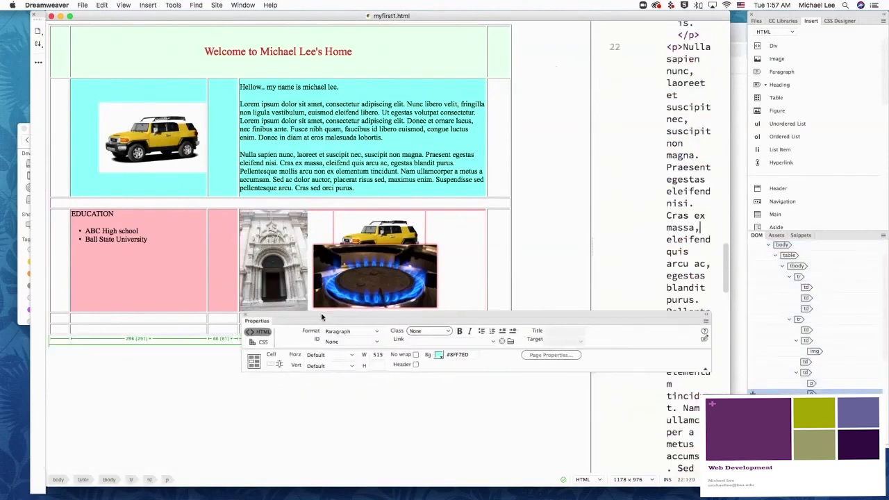
pyautogui.click(83, 480)
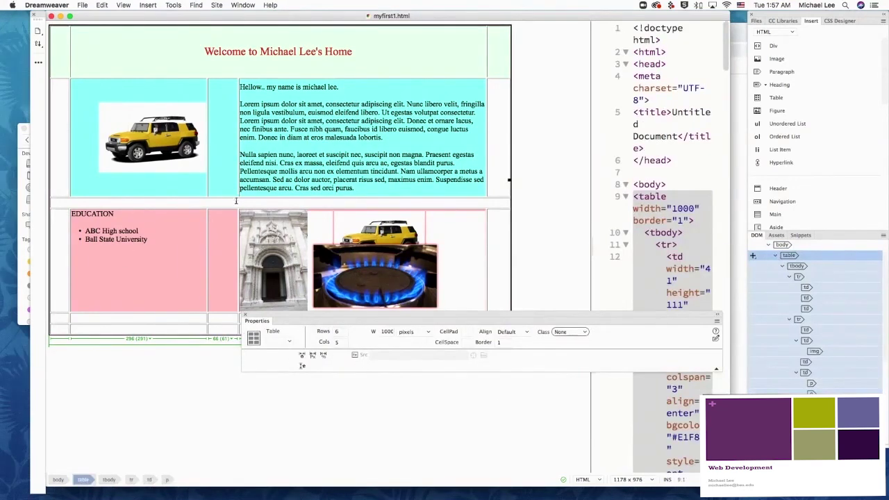
pyautogui.moveTo(301, 320); pyautogui.dragTo(136, 351)
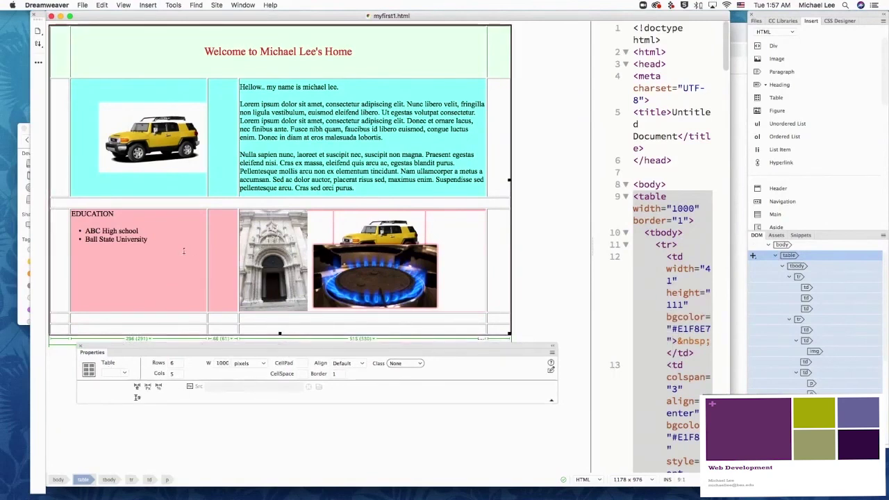
# Step: Set the table to Center alignment with border 0, and save the page
pyautogui.click(365, 365)
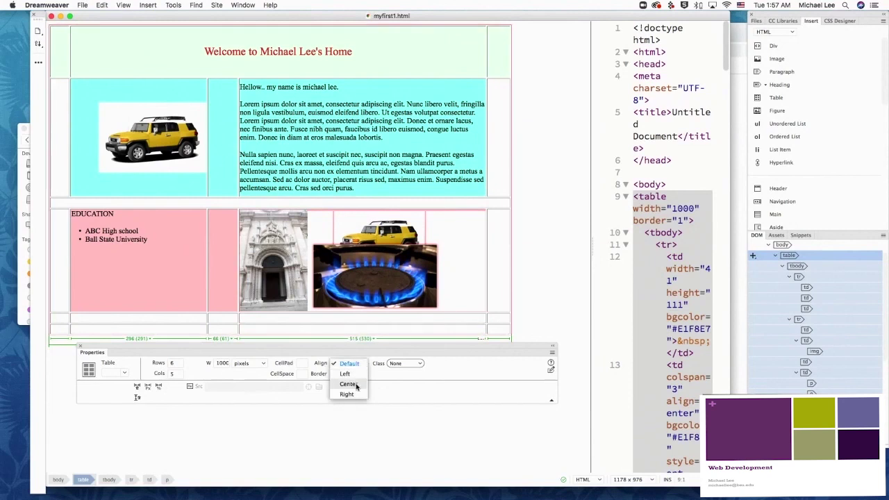
pyautogui.click(356, 388)
pyautogui.click(336, 374)
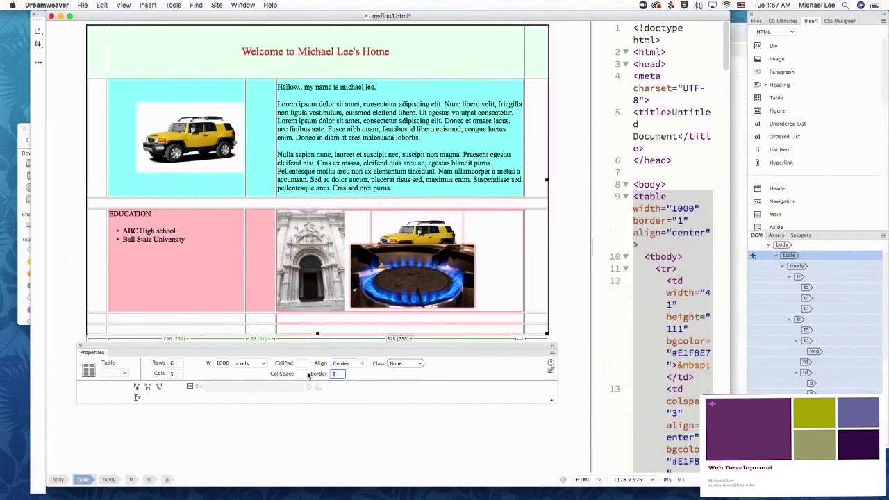
pyautogui.write('0')
pyautogui.click(250, 337)
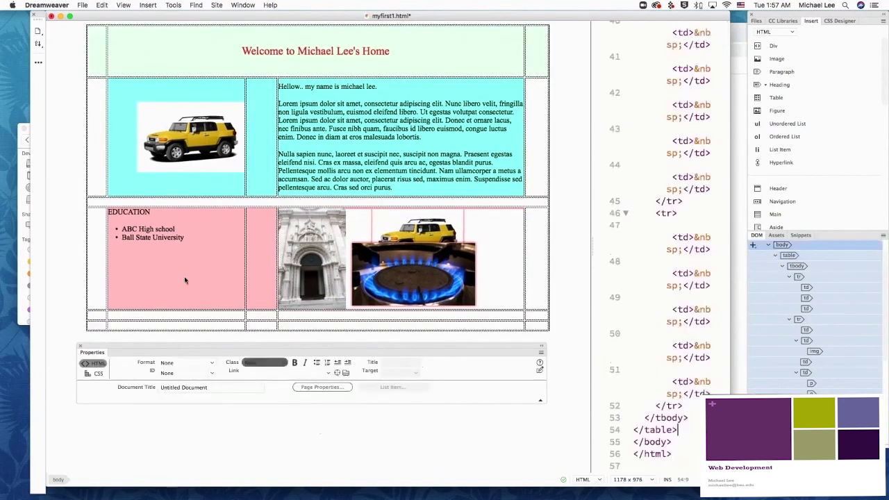
pyautogui.click(83, 4)
pyautogui.click(87, 67)
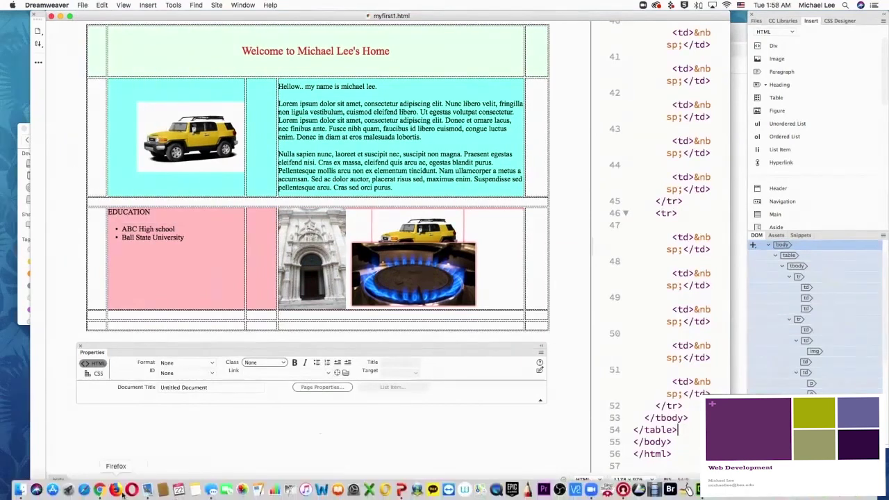
# Step: Reload myfirst1.html in Chrome to see the centred, borderless table, resizing the window
pyautogui.click(101, 490)
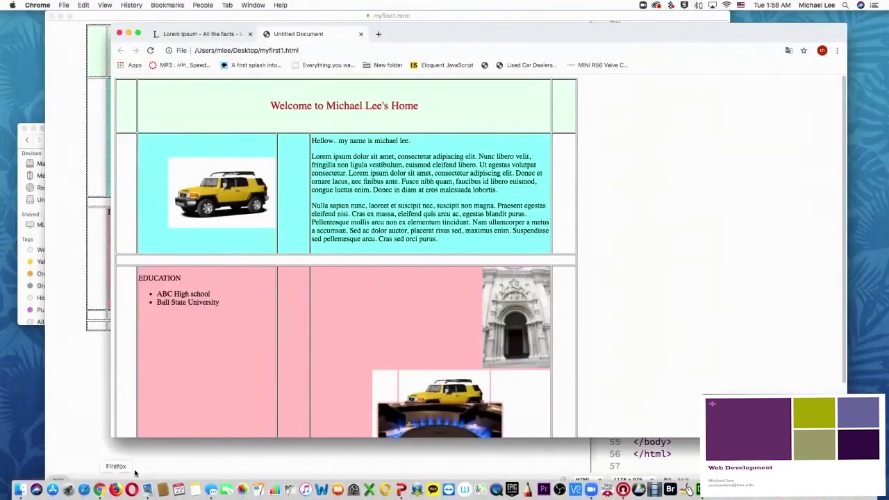
pyautogui.click(150, 51)
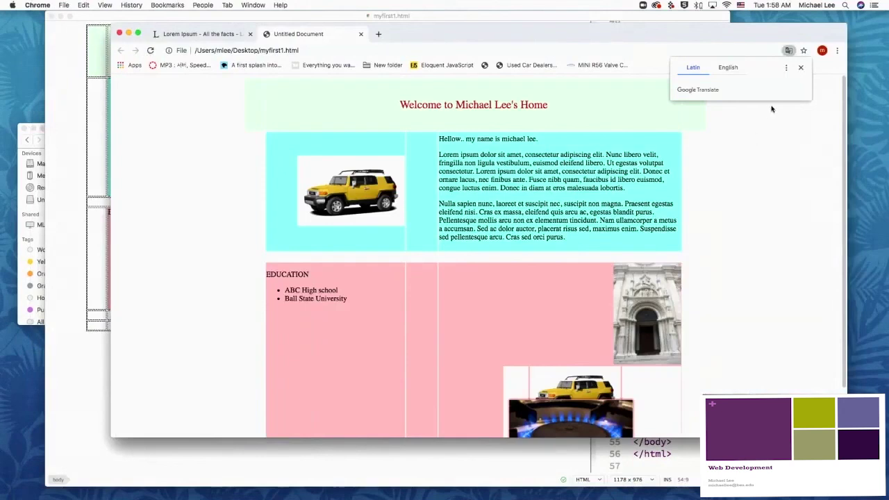
pyautogui.moveTo(847, 438); pyautogui.dragTo(672, 411)
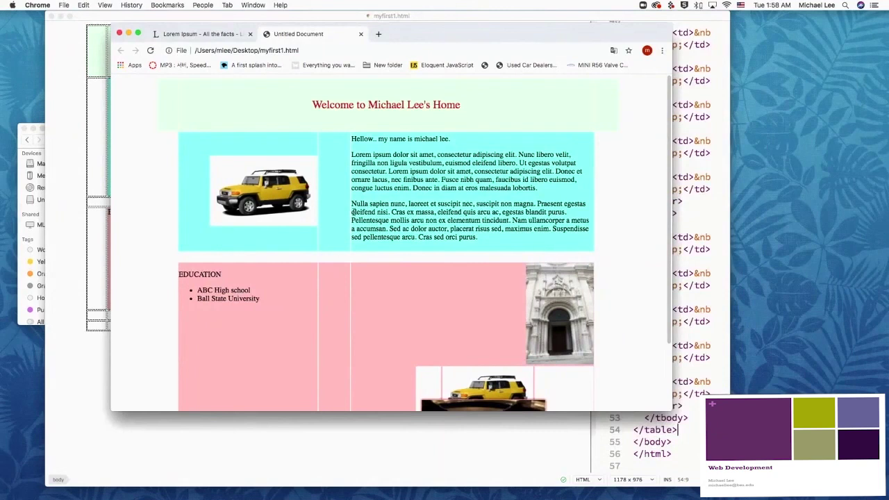
pyautogui.moveTo(671, 411); pyautogui.dragTo(635, 463)
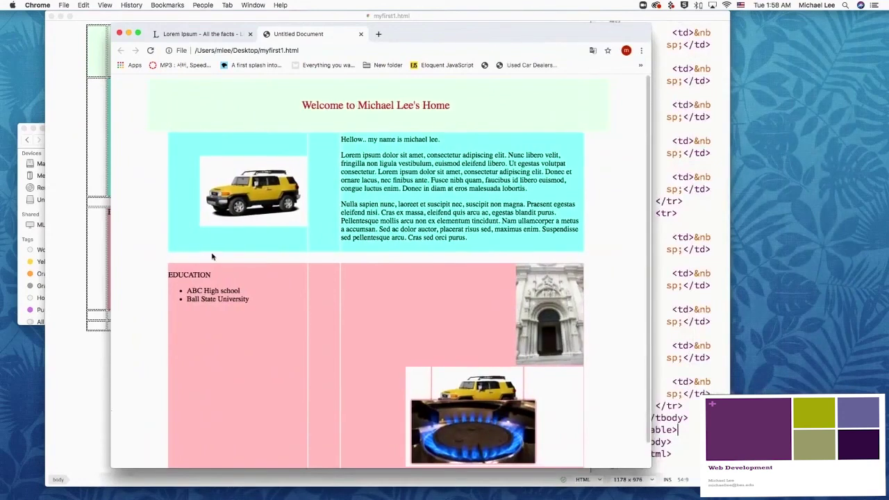
# Step: Set the table's CellPad and CellSpace both to 0, then save with Cmd+S
pyautogui.click(91, 380)
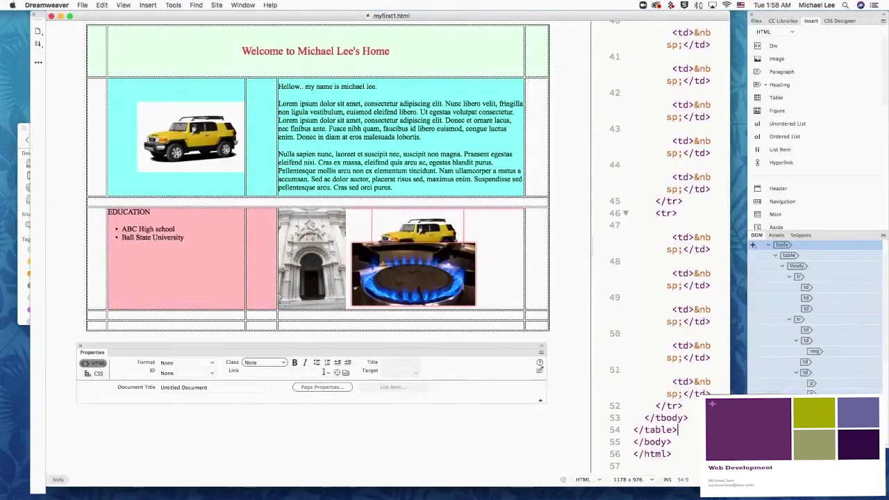
pyautogui.click(83, 298)
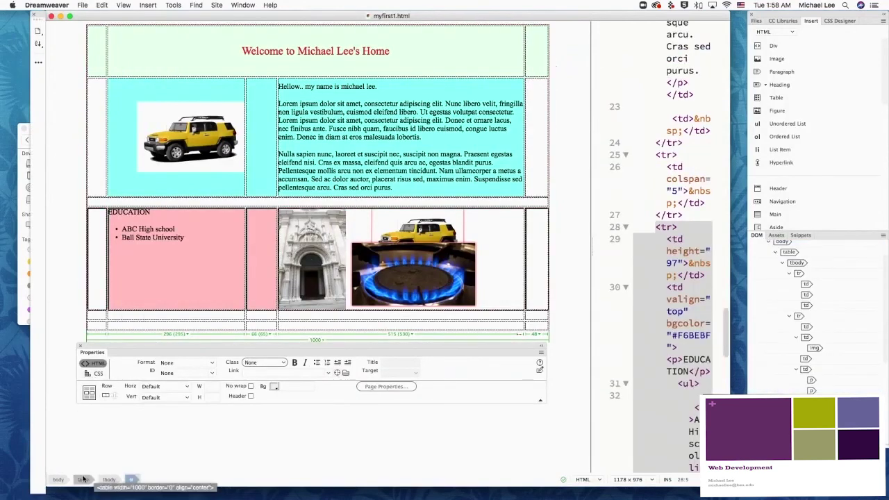
pyautogui.click(83, 479)
pyautogui.click(303, 363)
pyautogui.write('0')
pyautogui.press('Tab')
pyautogui.write('0')
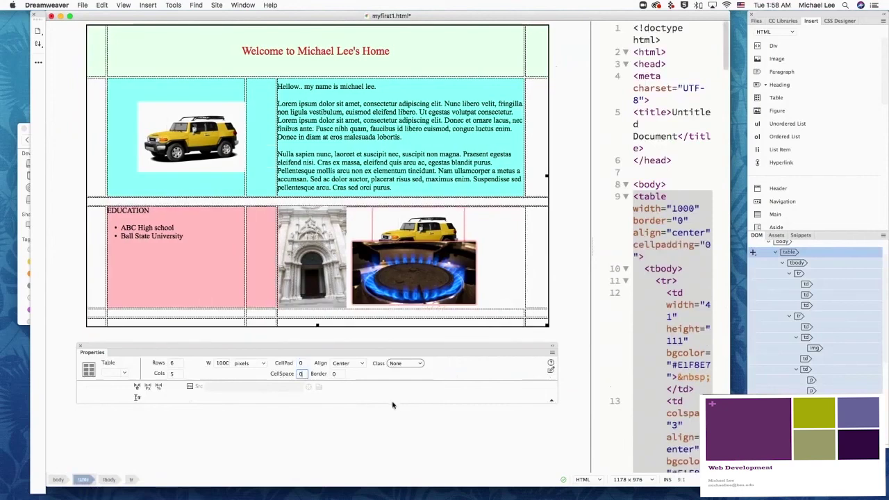
pyautogui.press('Return')
pyautogui.click(397, 439)
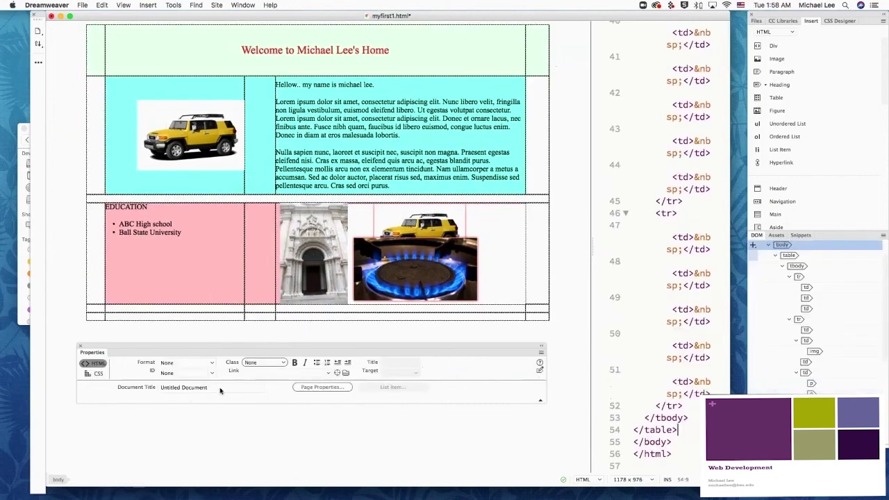
pyautogui.press('super+s')
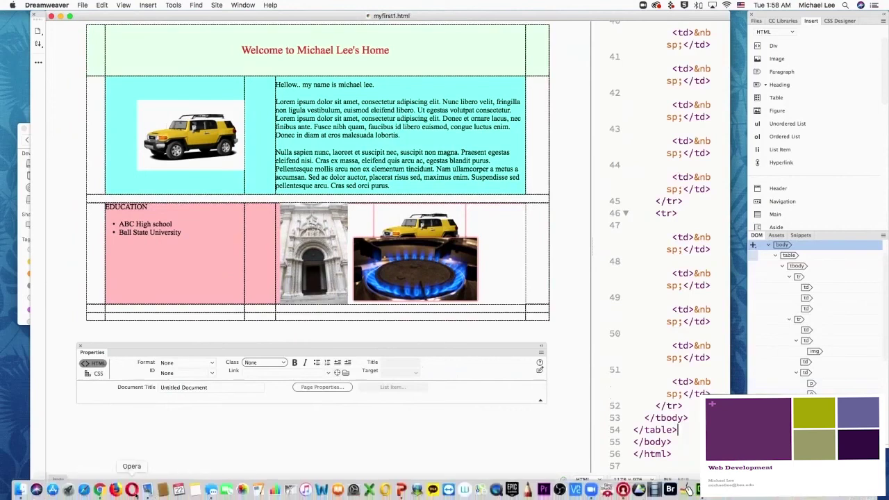
# Step: Reload the Chrome preview to show the flush, gap-free cells and shrink the window slightly
pyautogui.click(102, 487)
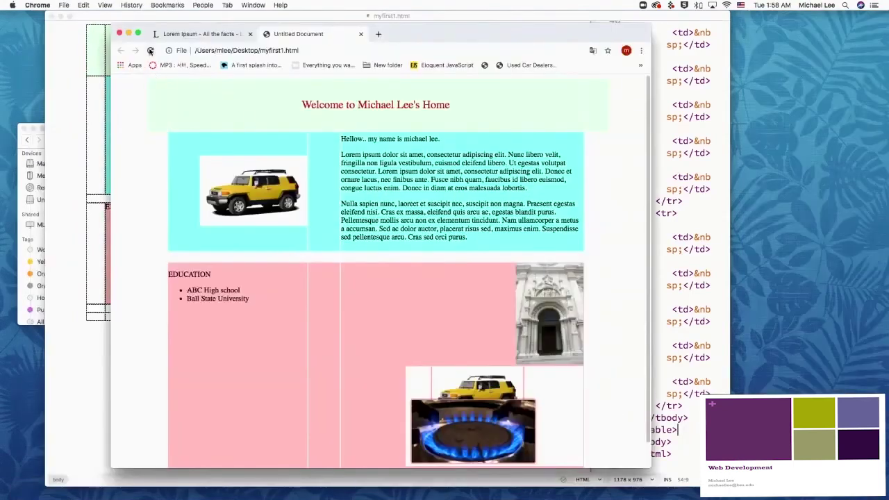
pyautogui.click(150, 51)
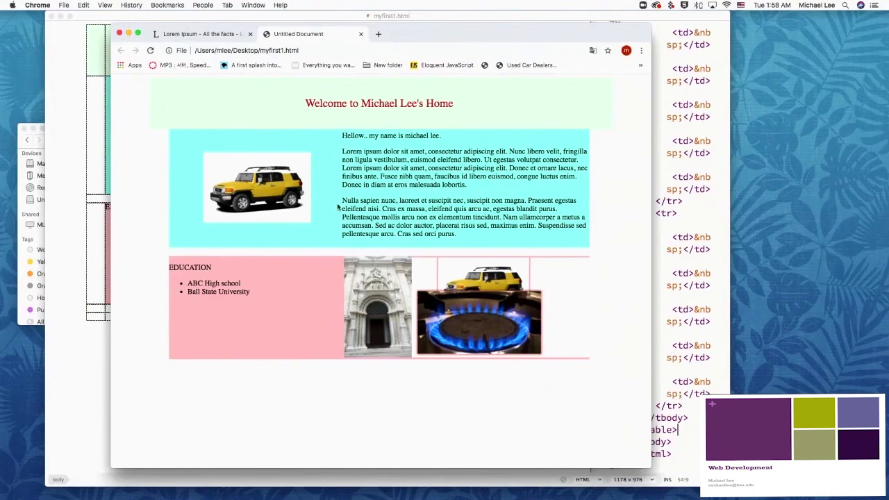
pyautogui.moveTo(651, 469); pyautogui.dragTo(629, 433)
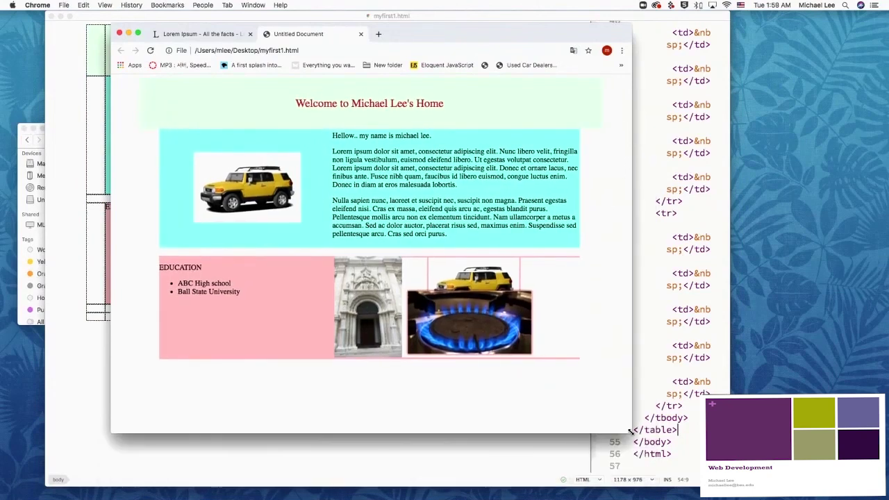